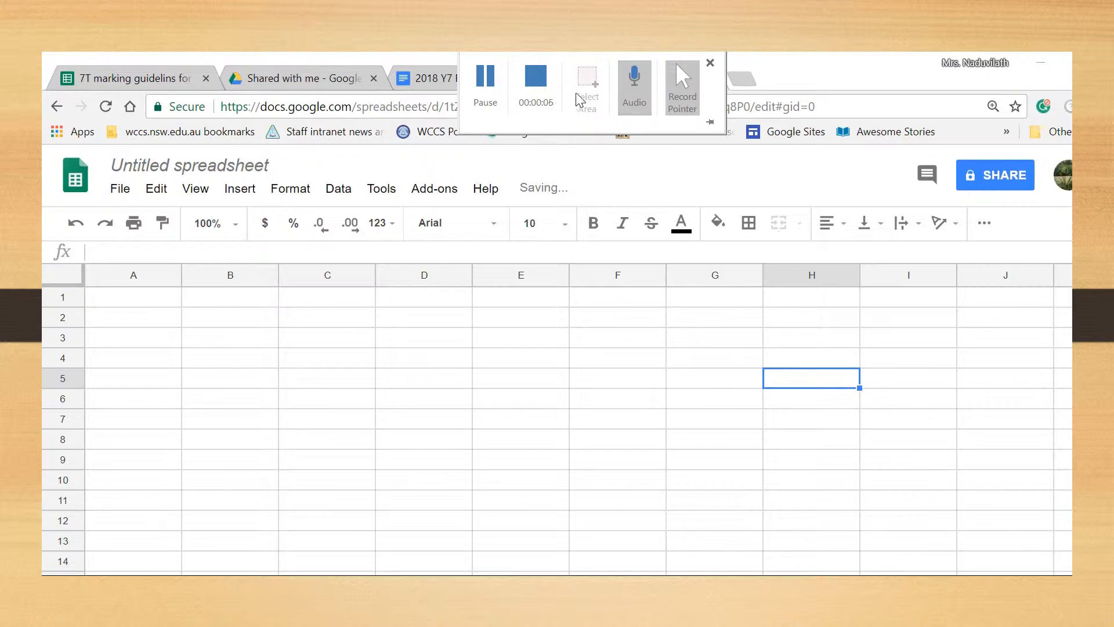
click(536, 77)
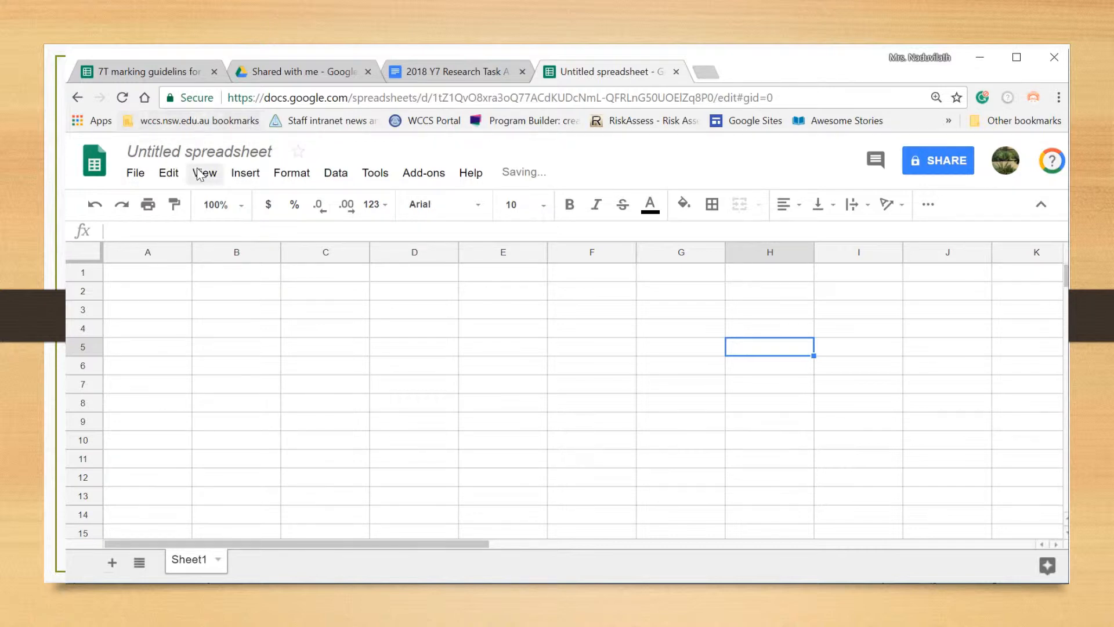
Rename the untitled spreadsheet as "7T Infographic assessment"
click(216, 151)
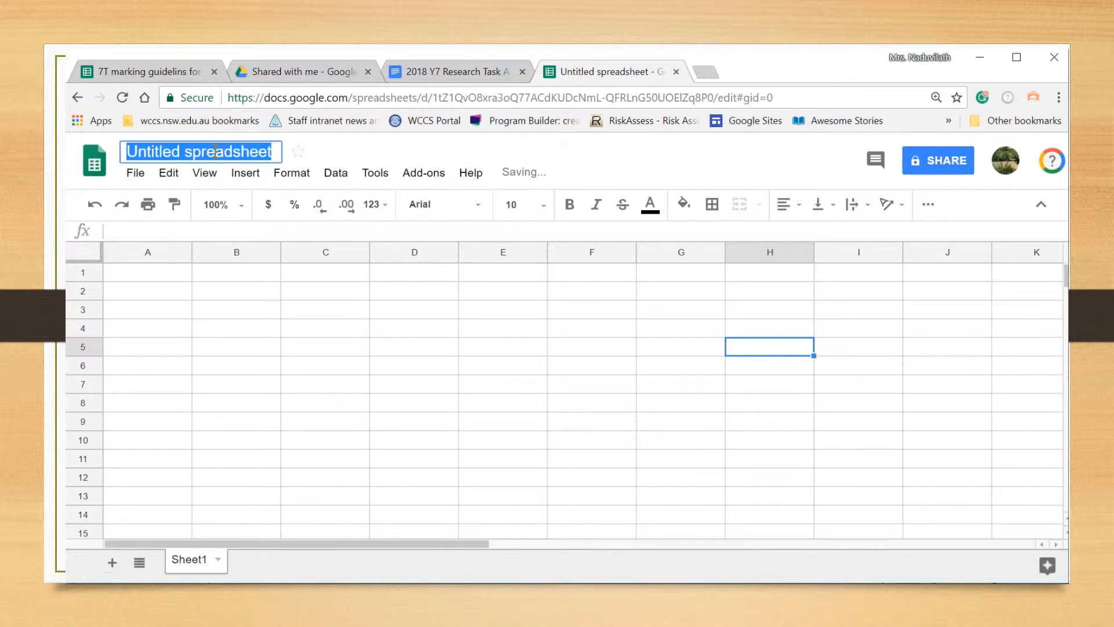
text(7)
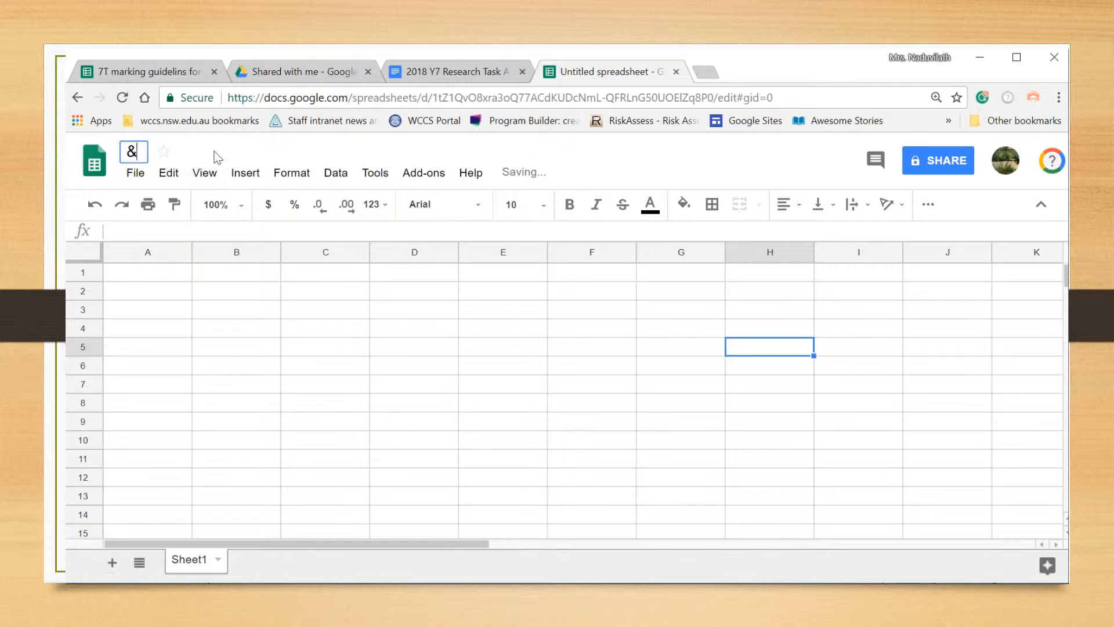
text(T Info)
key(BackSpace)
text(ogra)
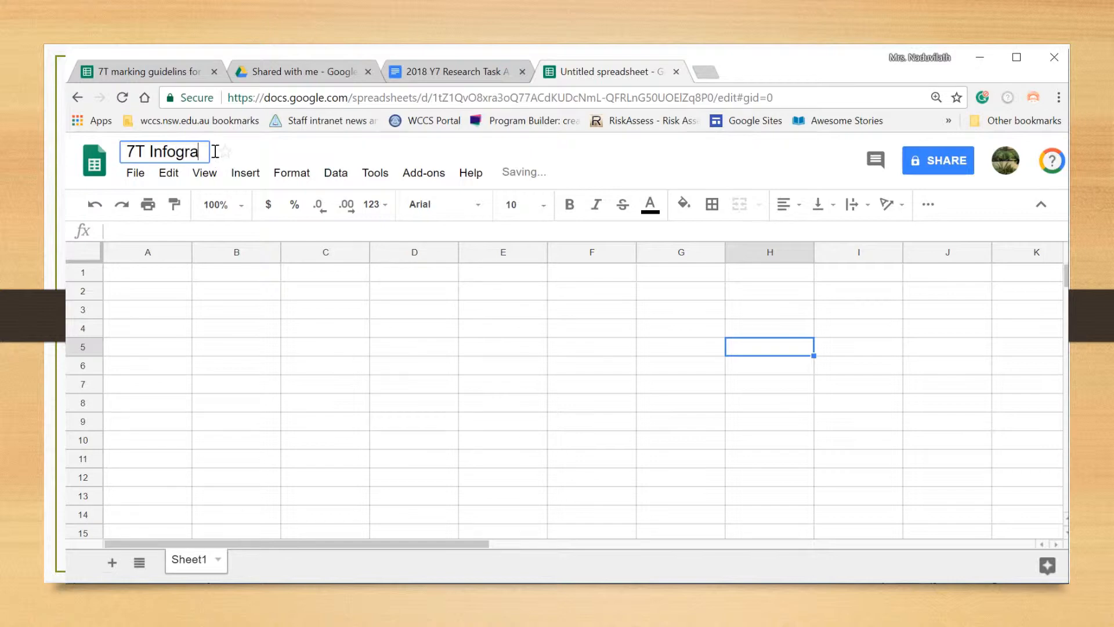
text(phic ass)
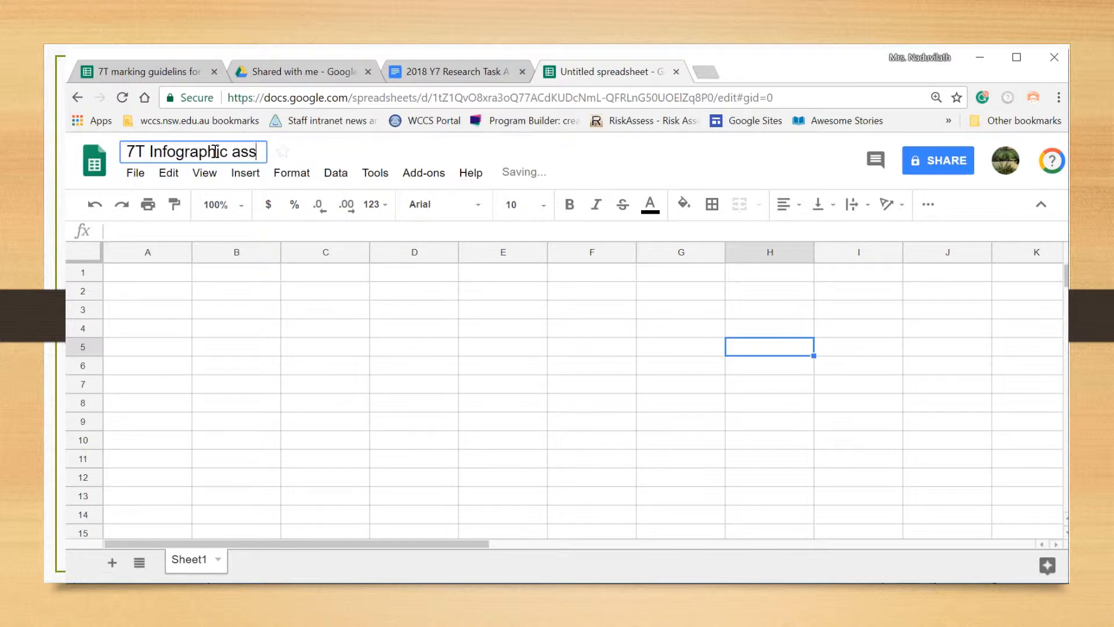
text(essment)
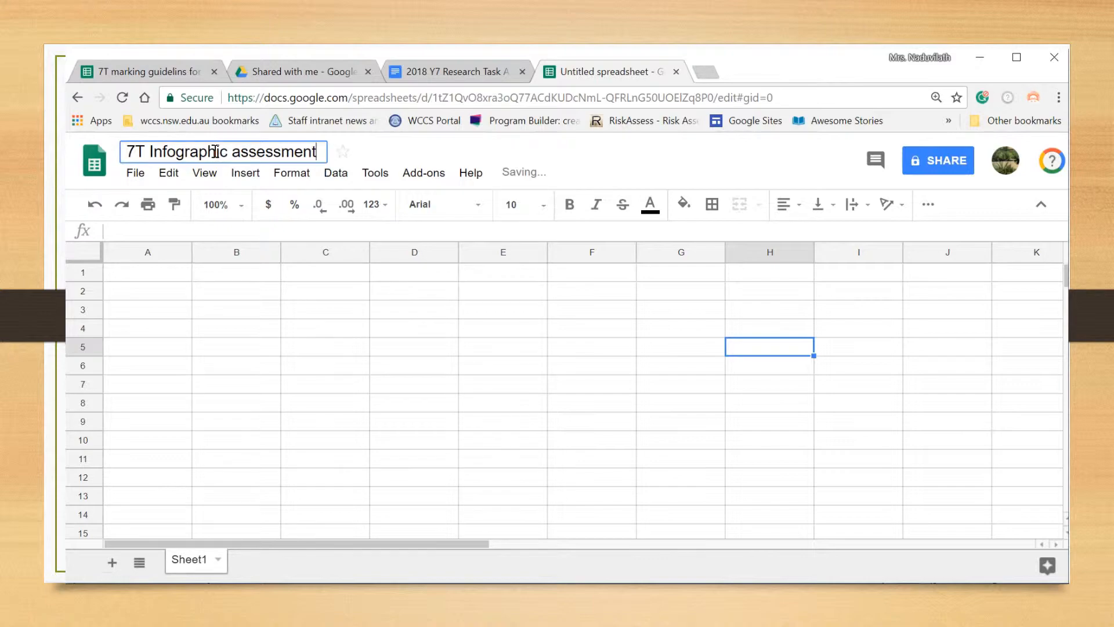
Examine the rubric in the "7T marking guidelins for infographic" spreadsheet, checking the criteria in column A and the scores in row 1
click(168, 71)
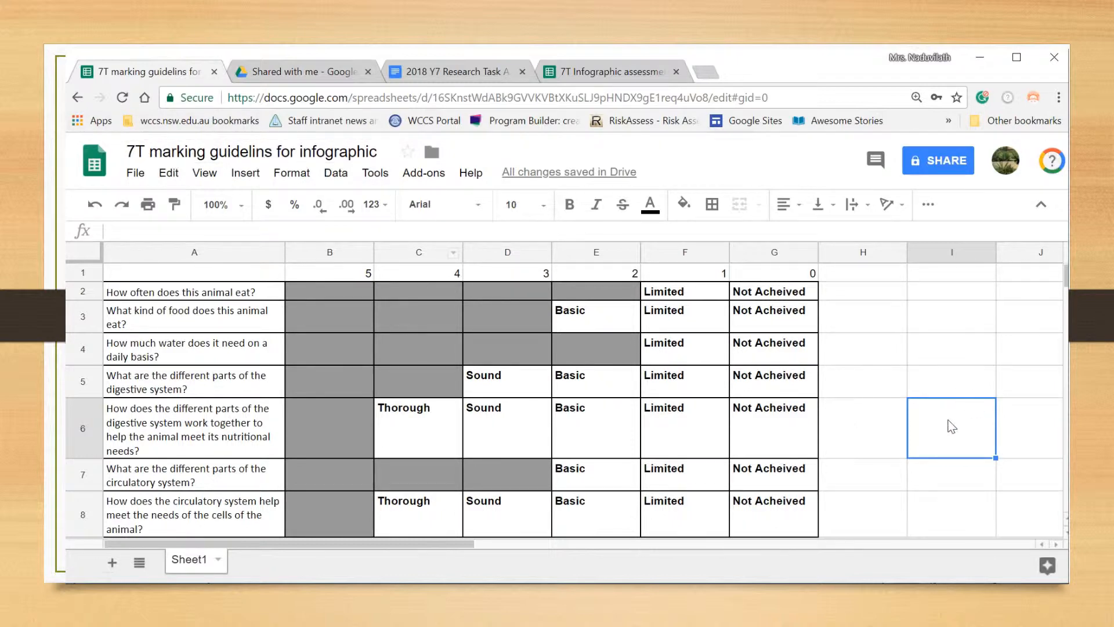
scroll(951, 427, down, 5)
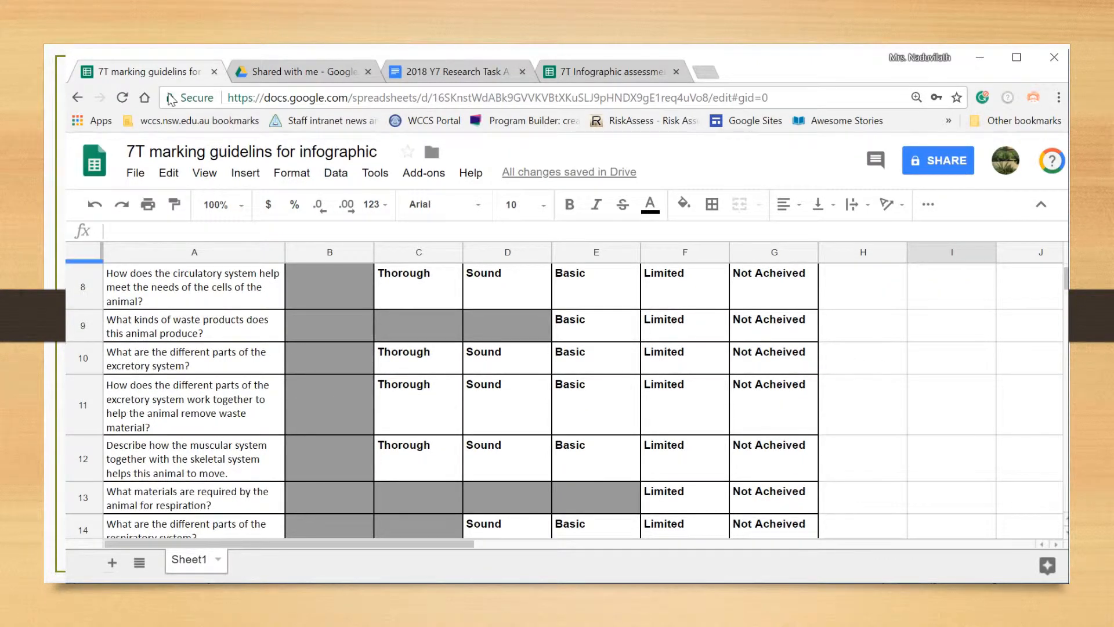
click(189, 251)
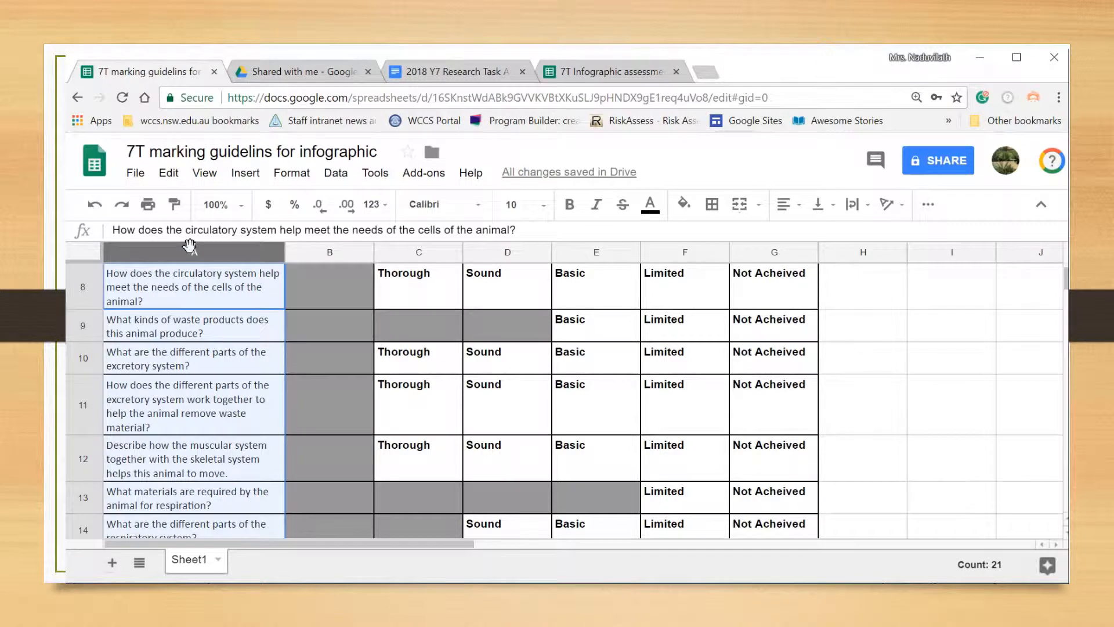
scroll(190, 246, up, 5)
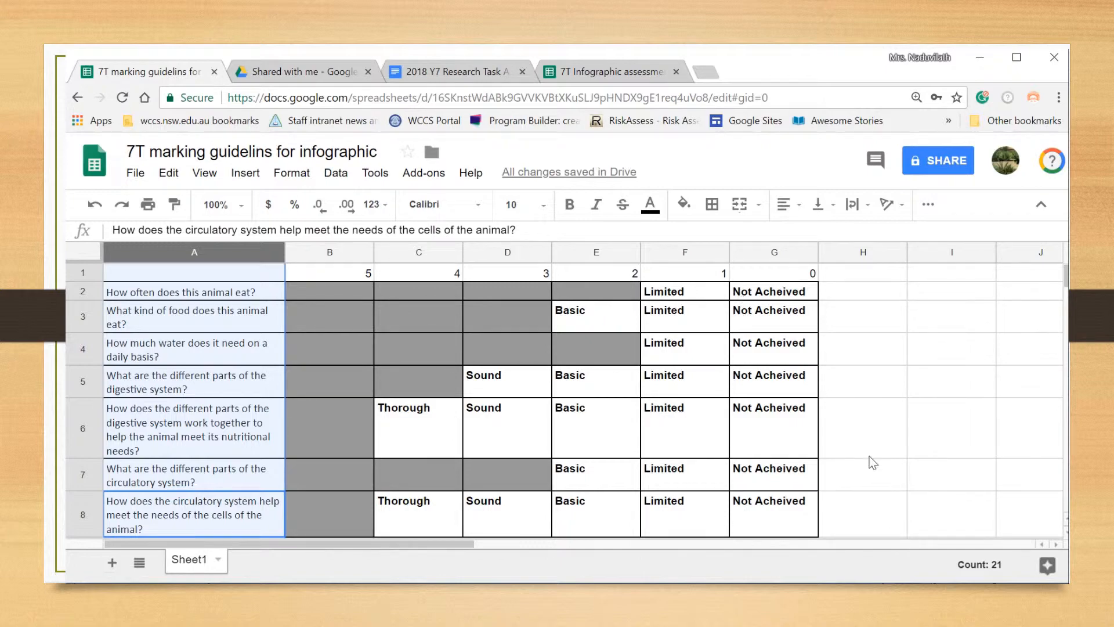
scroll(872, 462, down, 3)
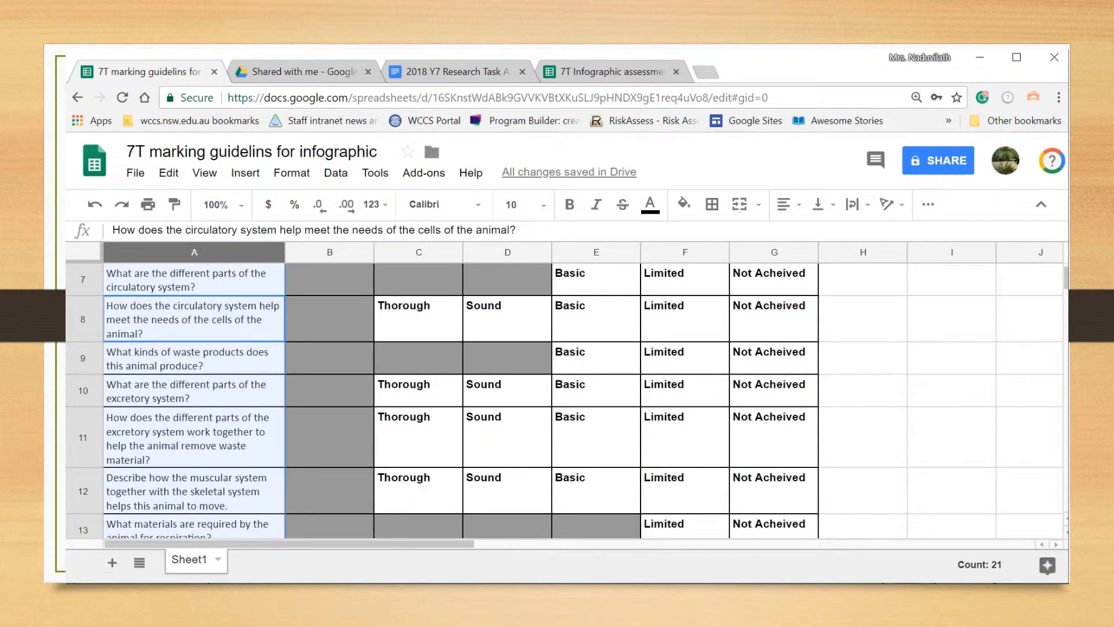
scroll(564, 401, down, 2)
scroll(564, 401, down, 3)
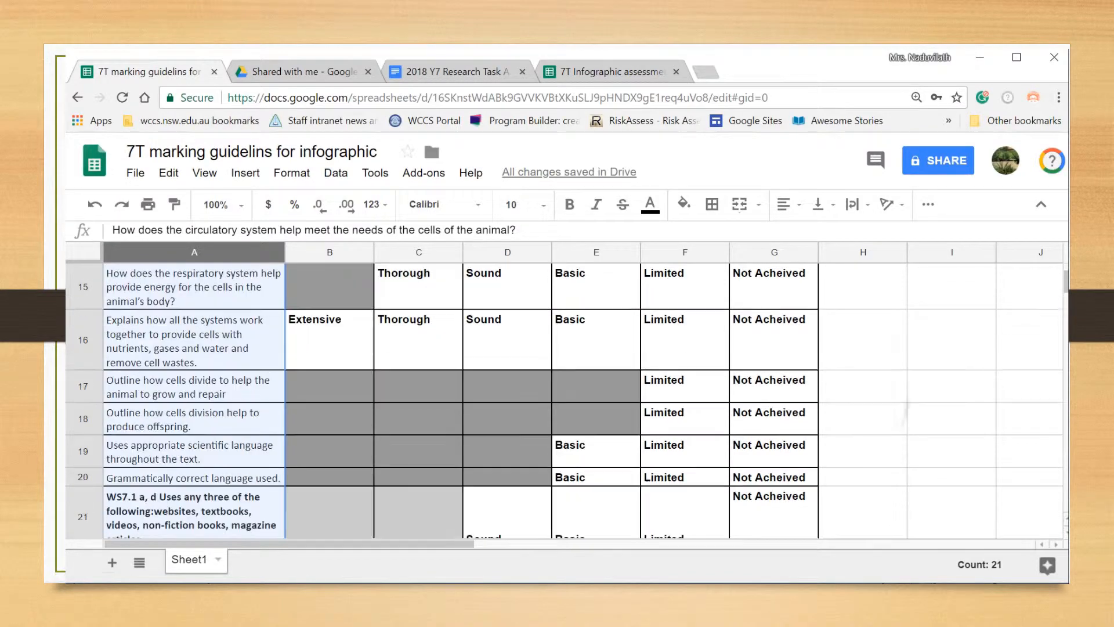
scroll(564, 400, down, 3)
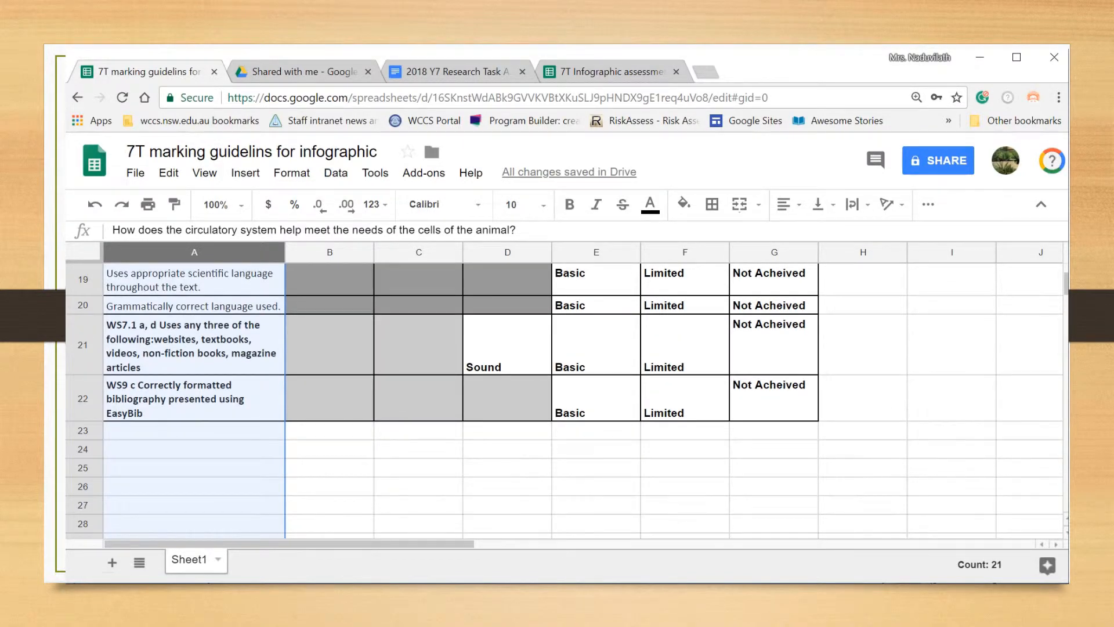
scroll(564, 400, up, 5)
scroll(564, 400, up, 5)
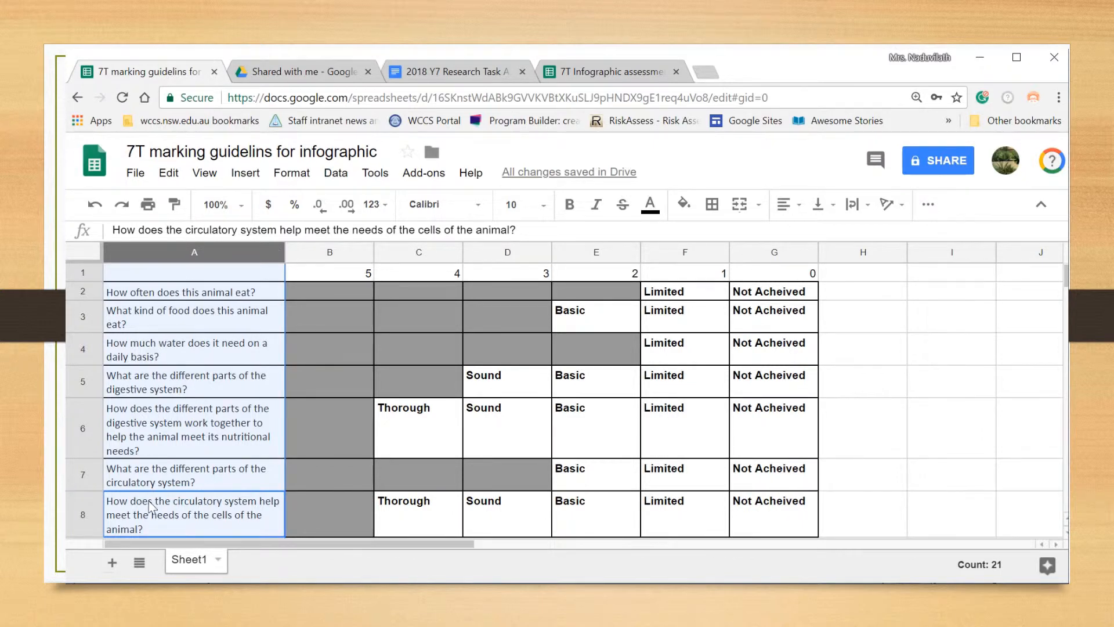
click(85, 272)
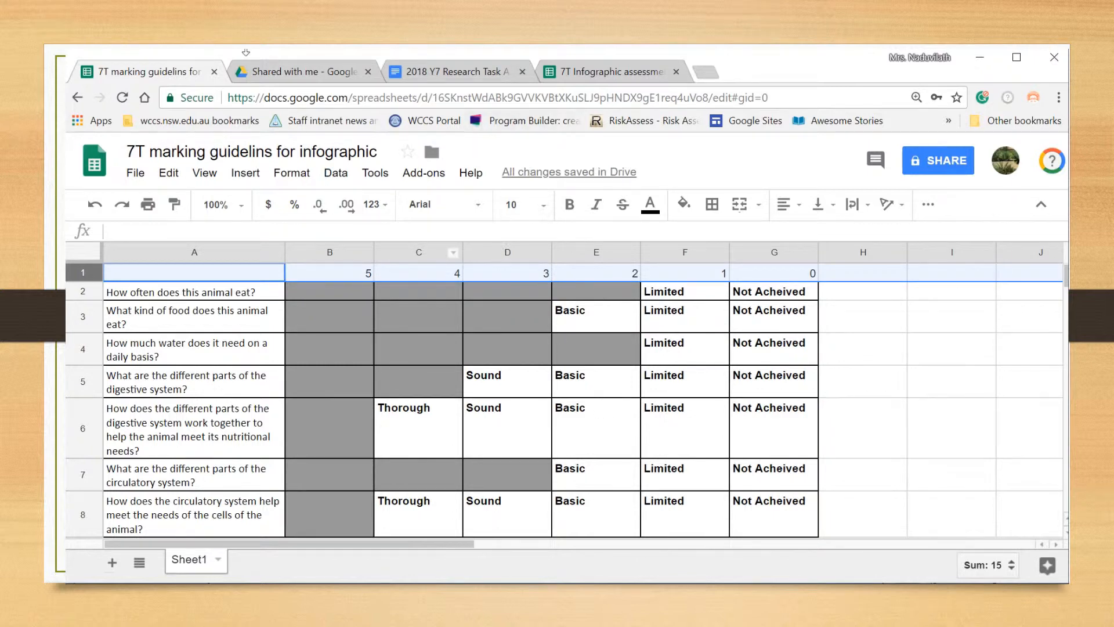
Launch the Doctopus add-on in the 7T Infographic assessment spreadsheet and turn off its third-party application warning permanently
click(613, 72)
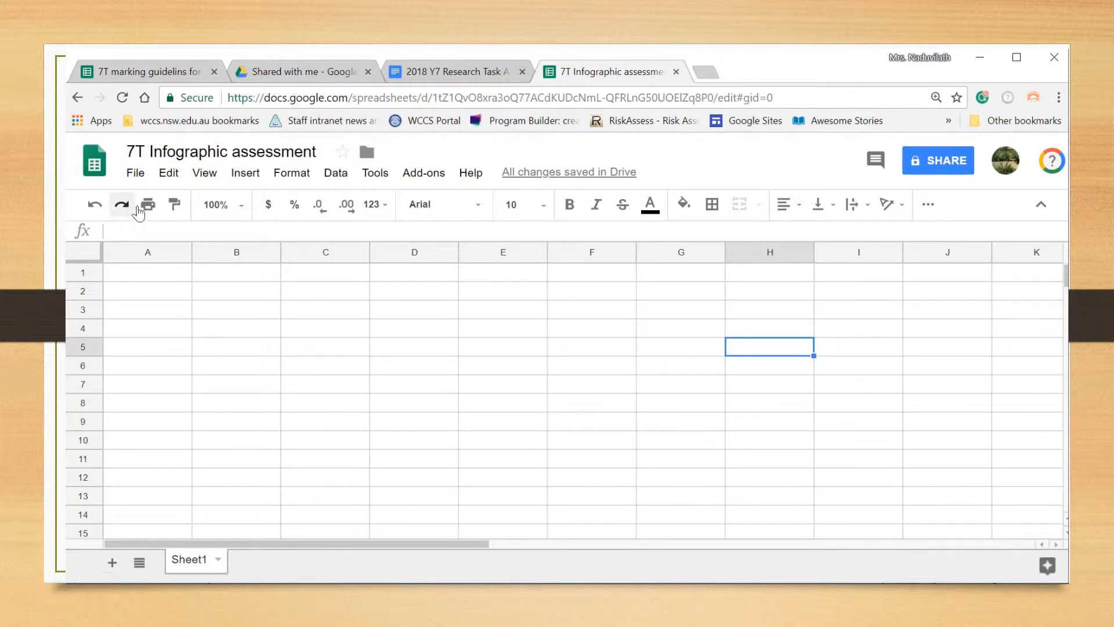
click(423, 180)
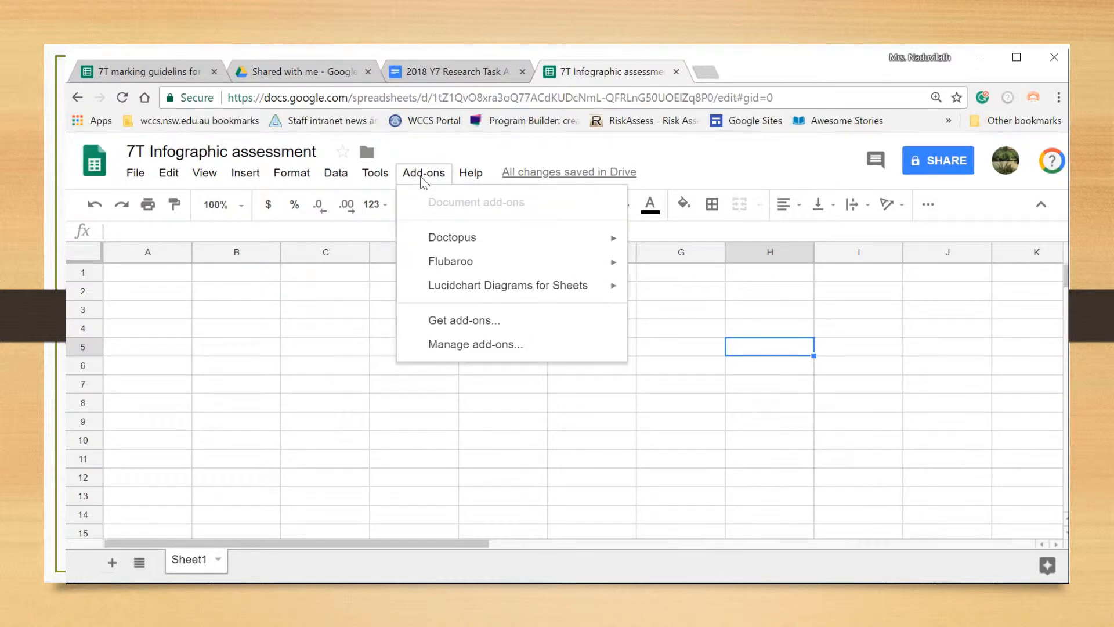
mouse_move(441, 247)
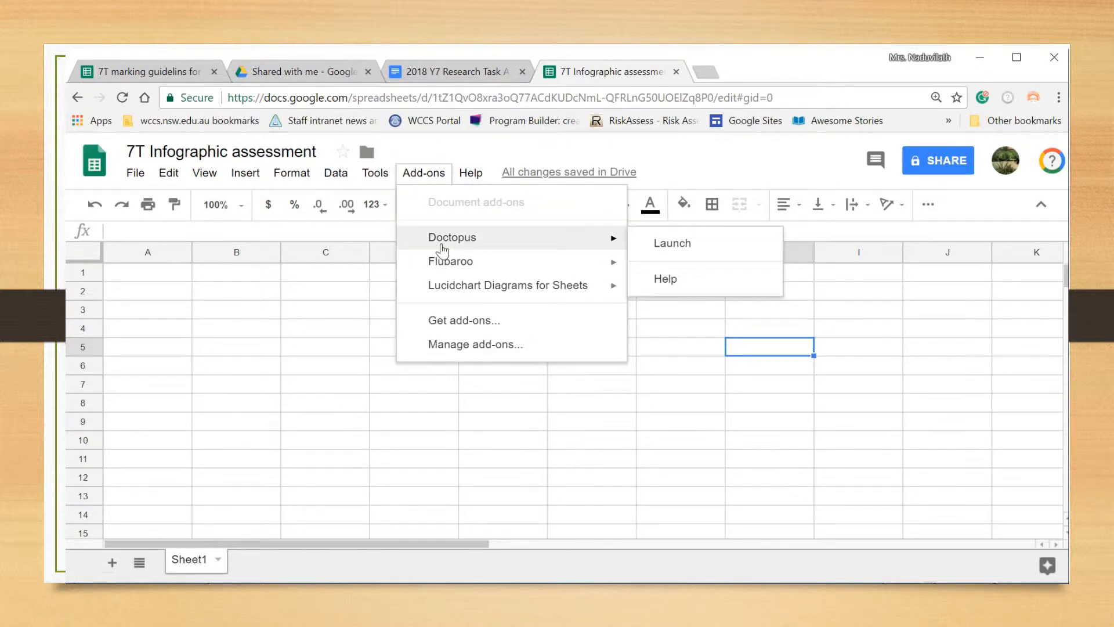
click(659, 250)
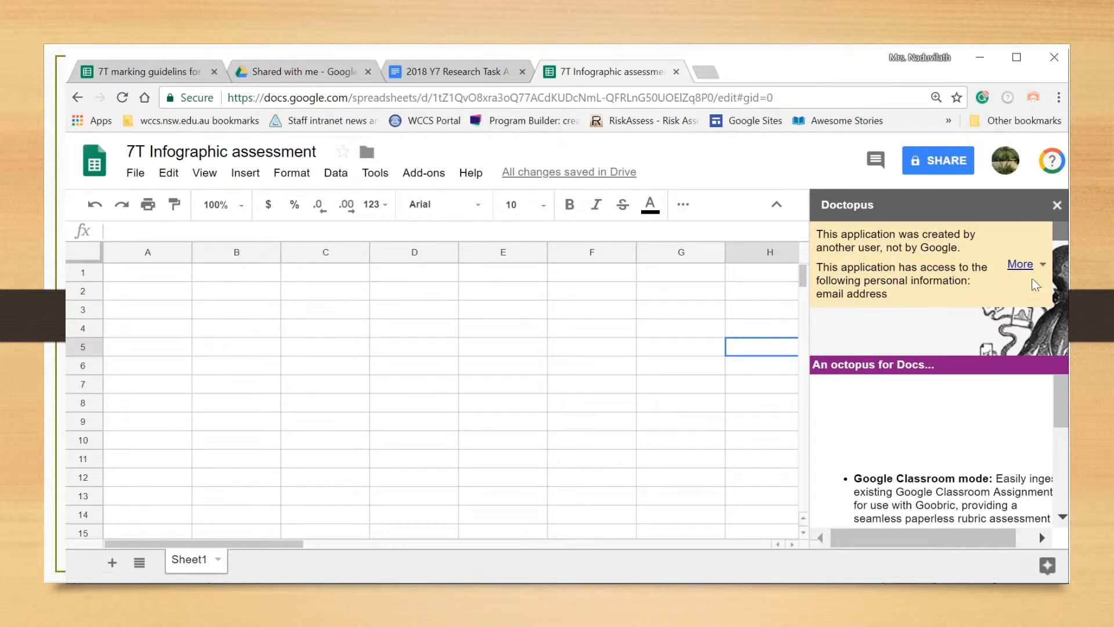
click(1042, 265)
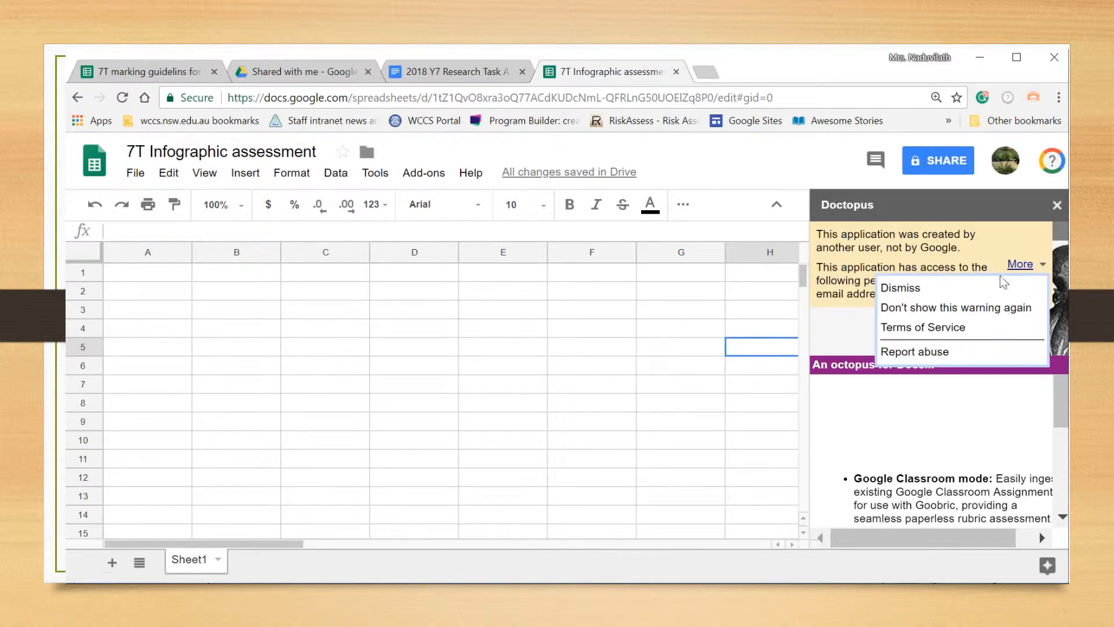
click(957, 309)
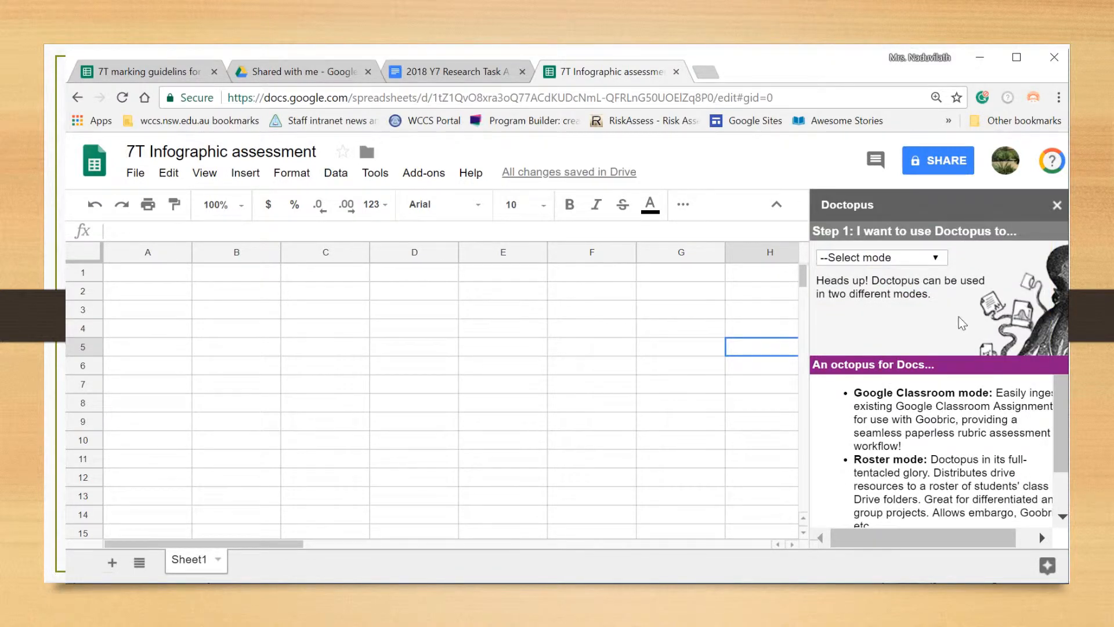
Set the Doctopus mode to ingest a Google Classroom Assignment after reading the mode descriptions
scroll(1065, 436, down, 1)
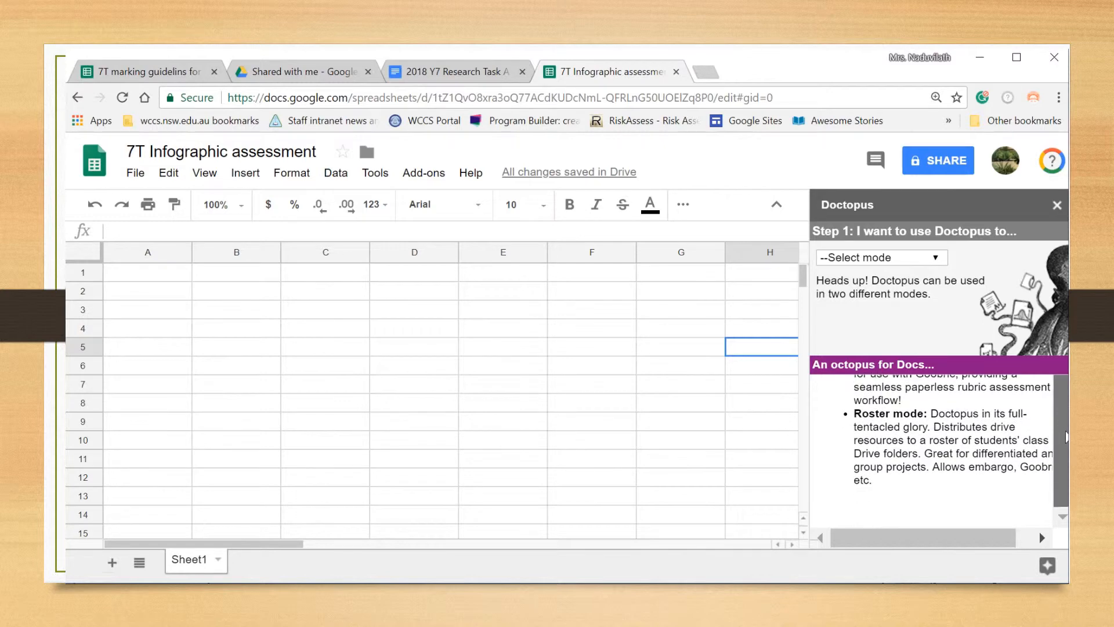
scroll(928, 406, up, 1)
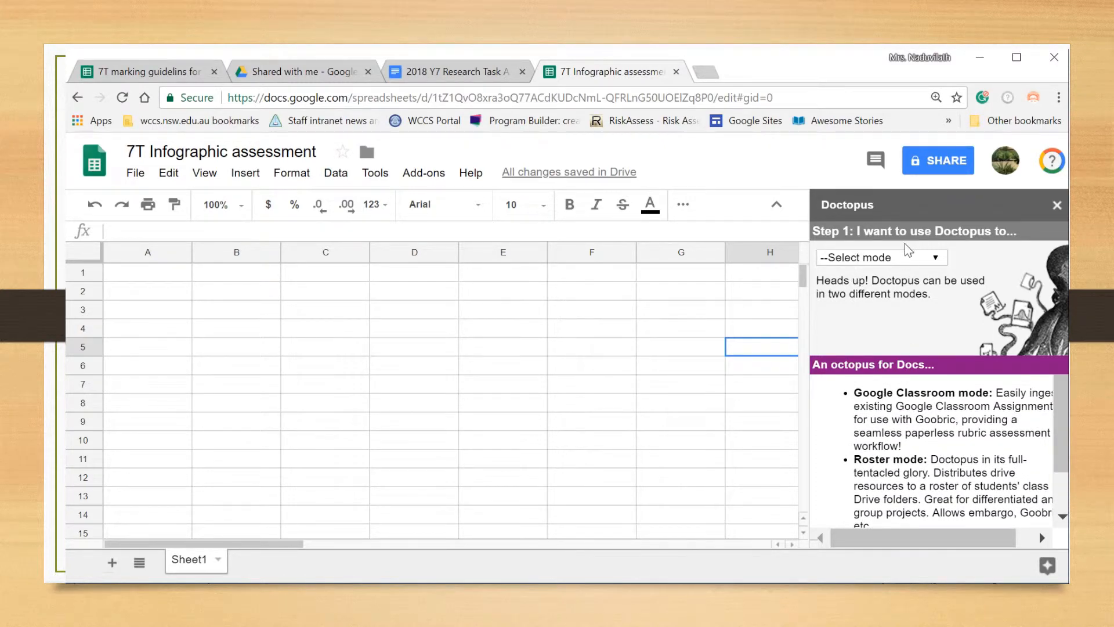
click(935, 260)
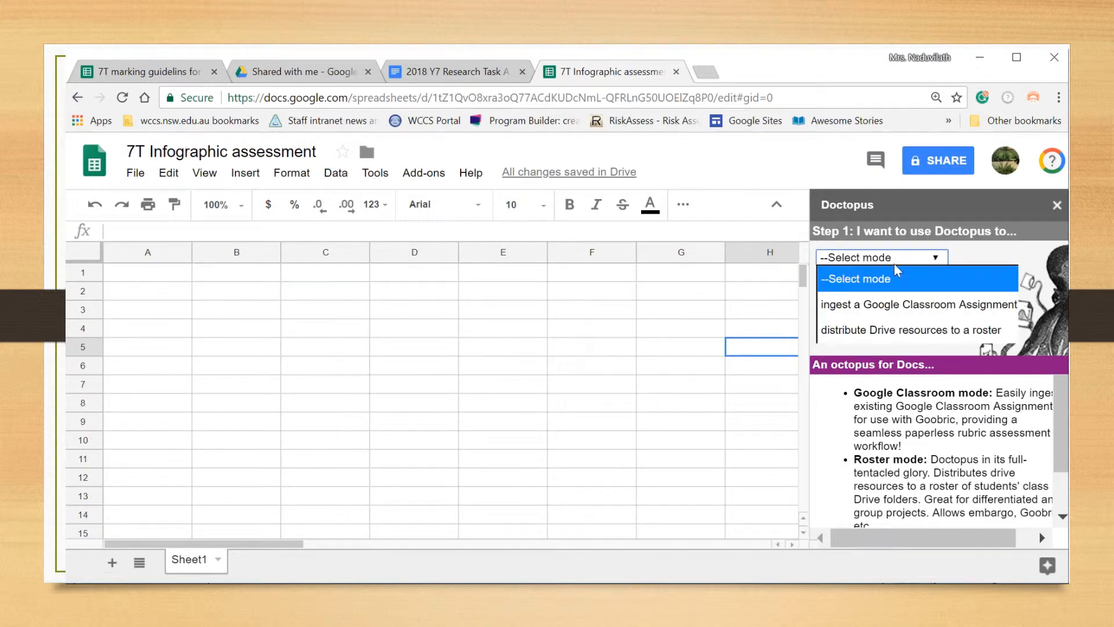
click(877, 308)
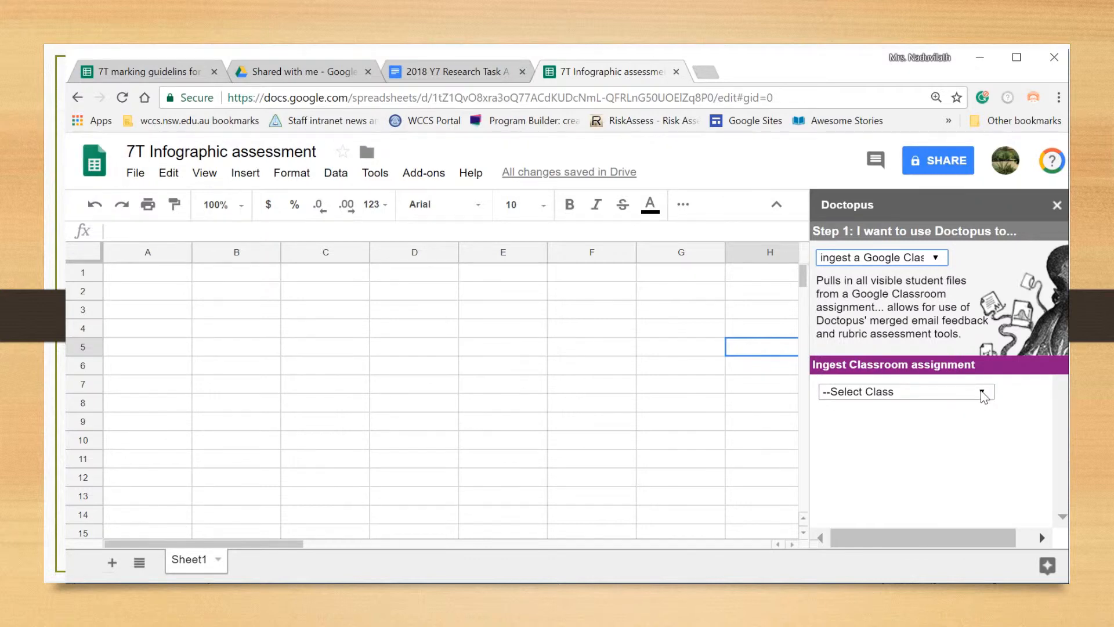
Choose the Year 7 Science Assessment Tasks class and its "Research Task for Ethical Zoo" assignment for ingestion
click(983, 393)
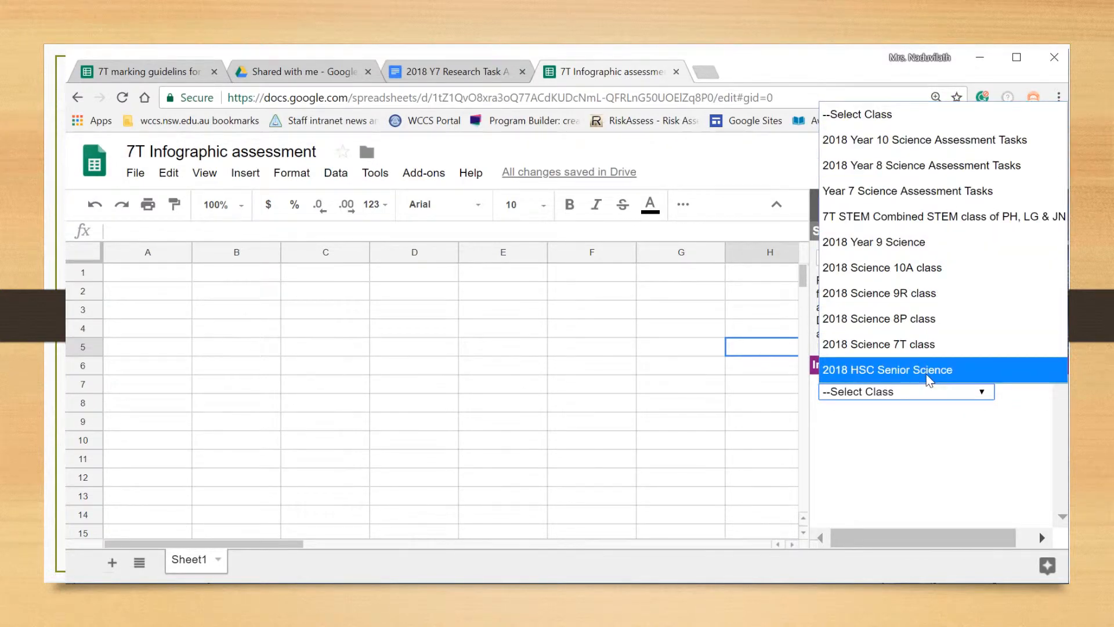
click(902, 194)
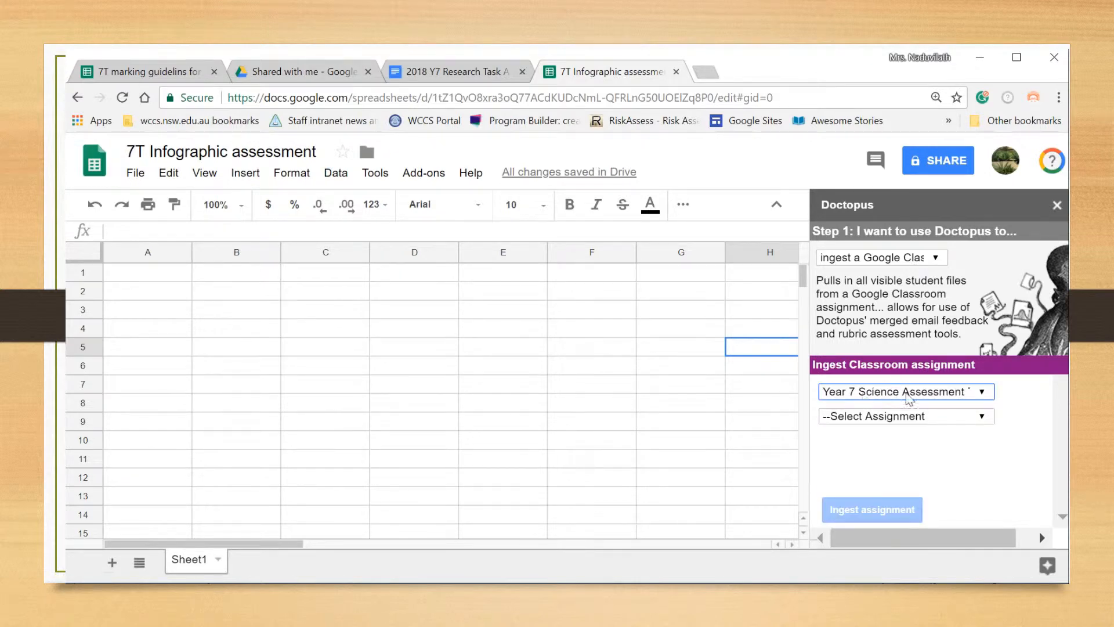
click(978, 421)
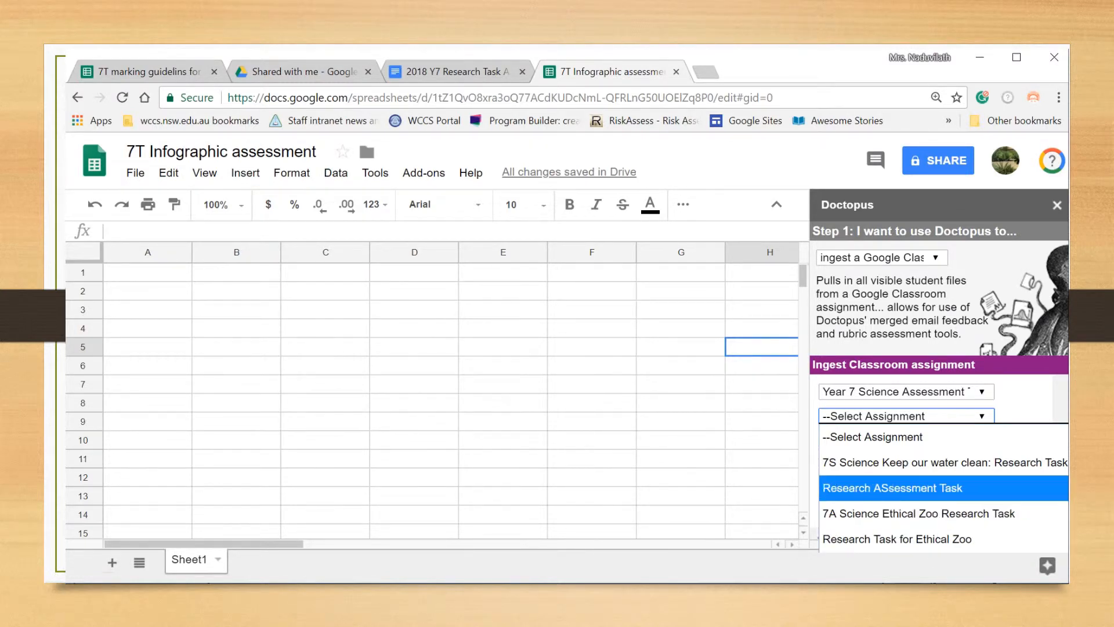
click(940, 487)
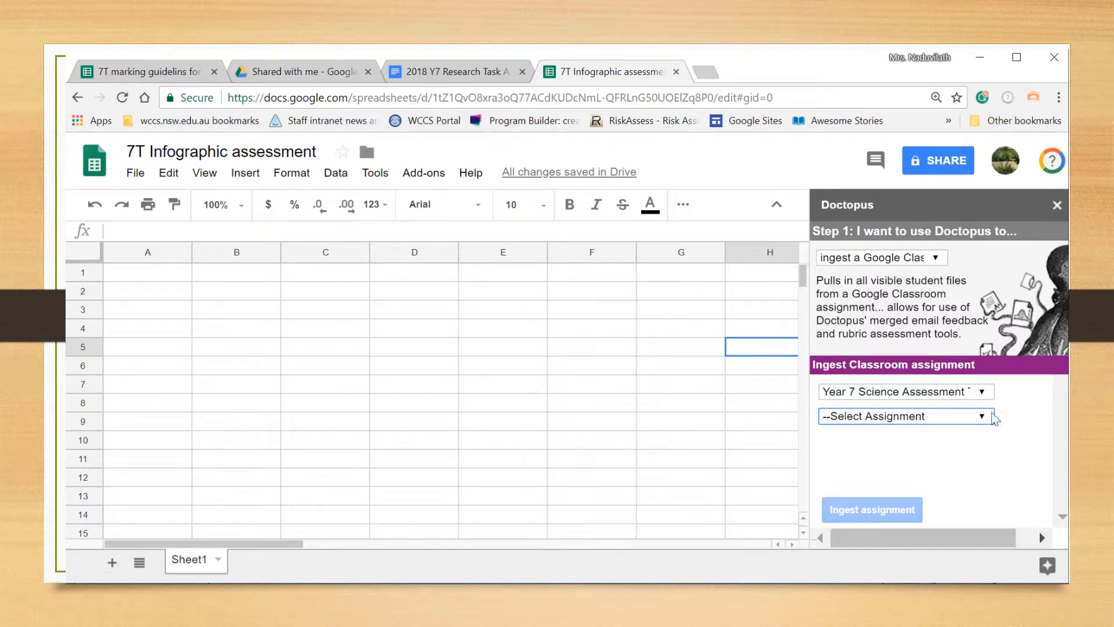
click(982, 417)
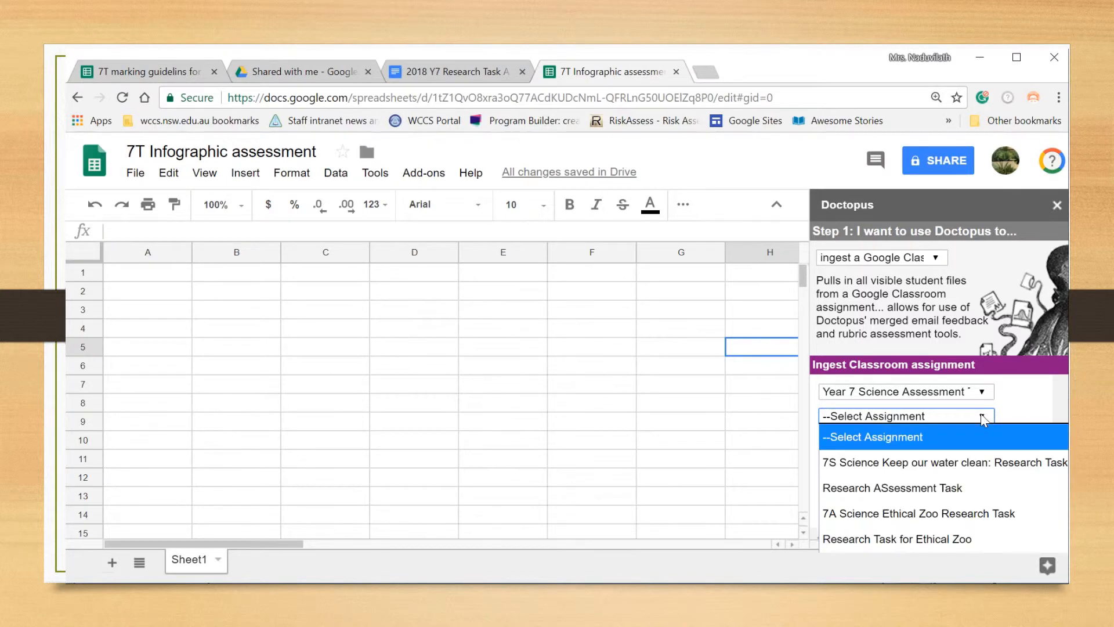
click(942, 538)
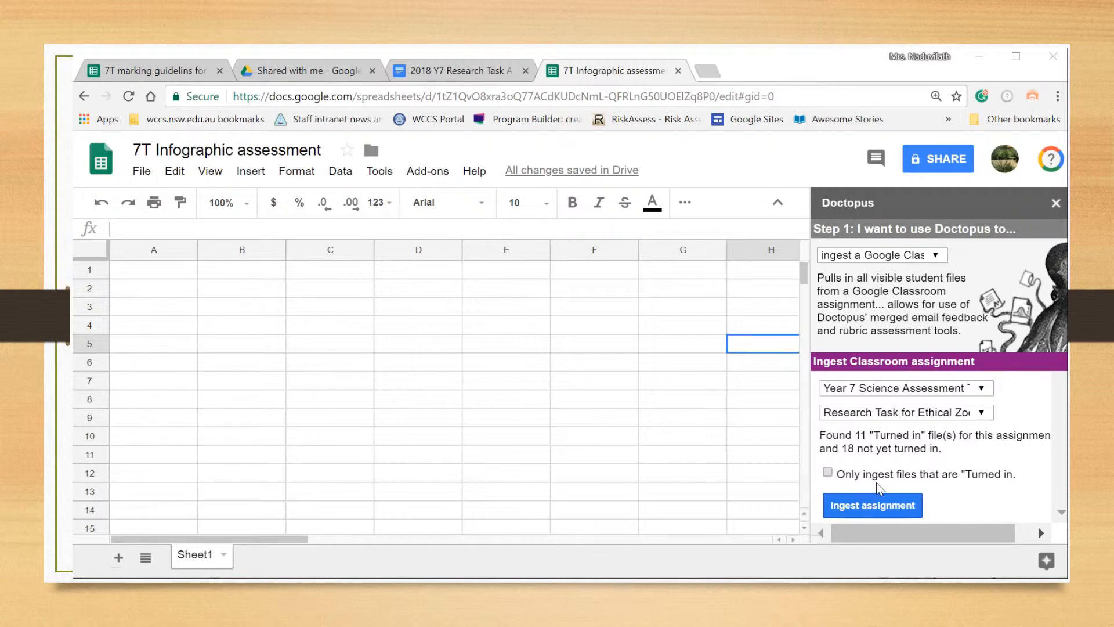
Ingest only the assignment's turned-in files and permanently turn off the application warning in Doctopus Assignment Tools
click(828, 473)
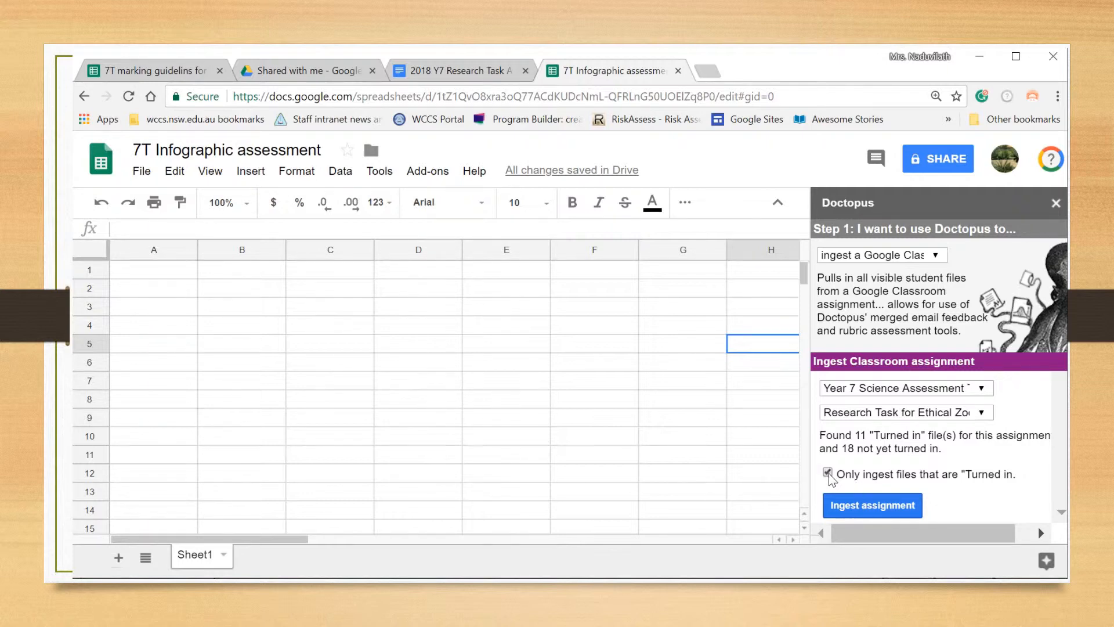
click(874, 510)
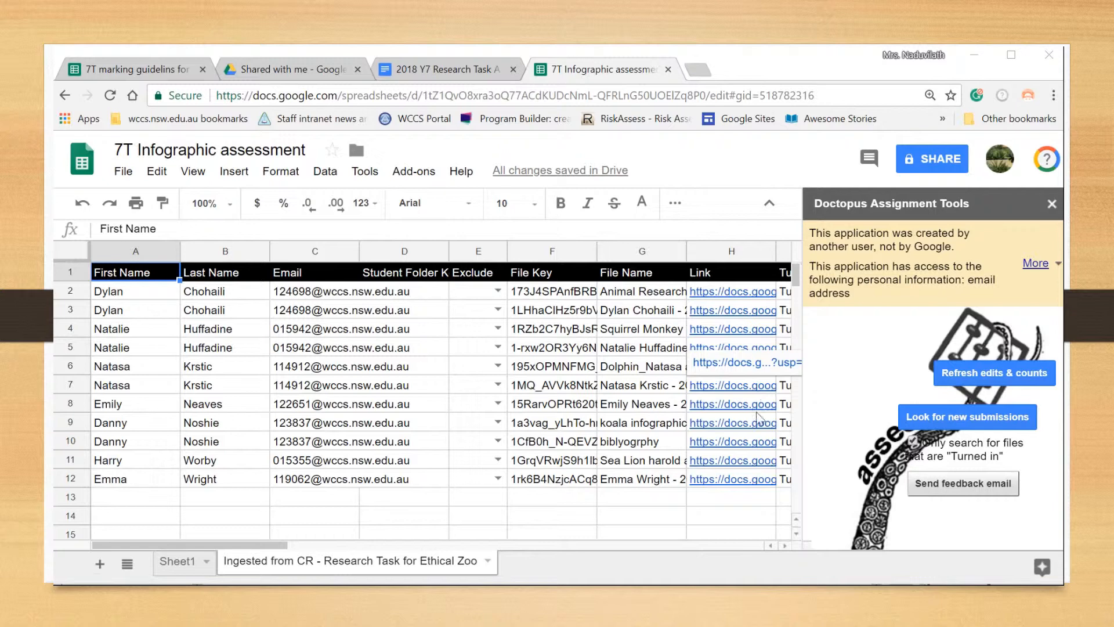
click(1059, 267)
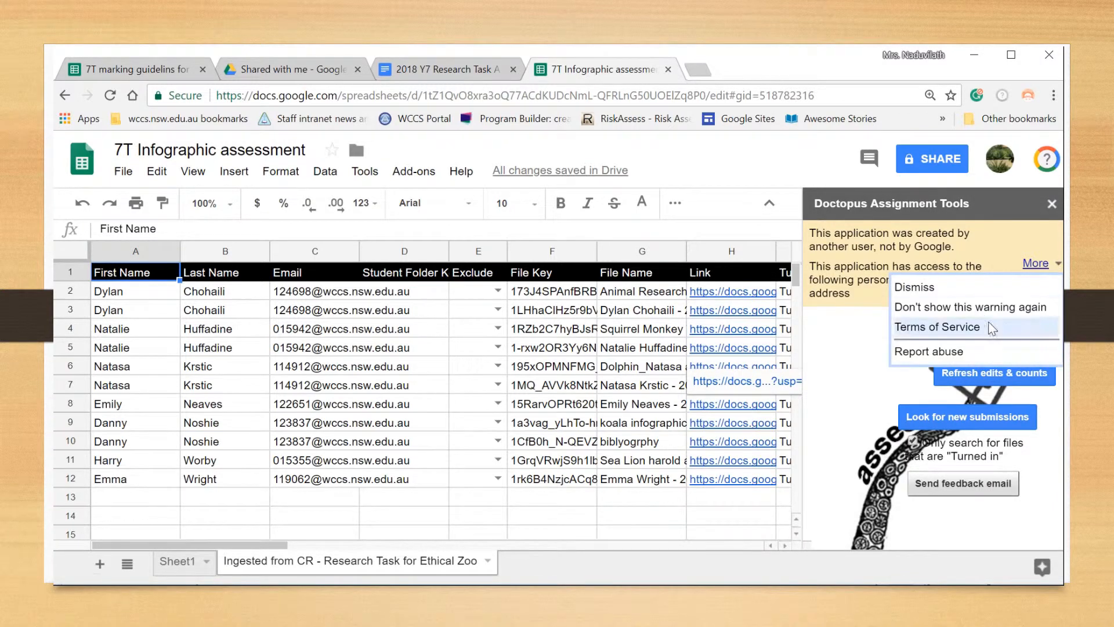
click(990, 308)
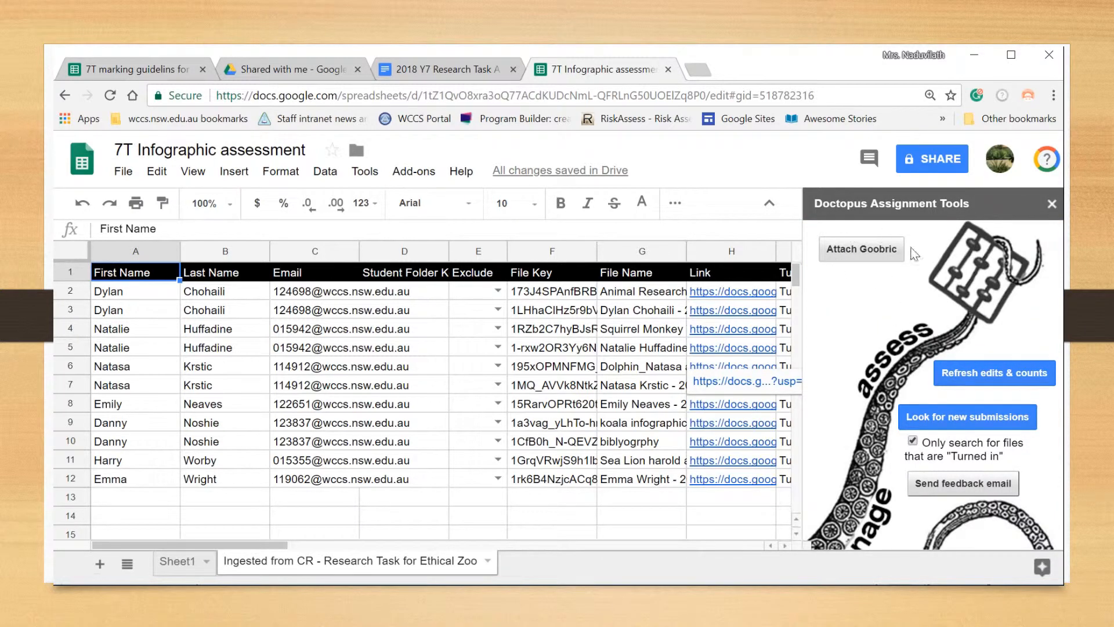
Attach the "7T marking guidelins for infographic" spreadsheet from My Drive as the Goobric rubric, with email notification to students turned off
click(876, 253)
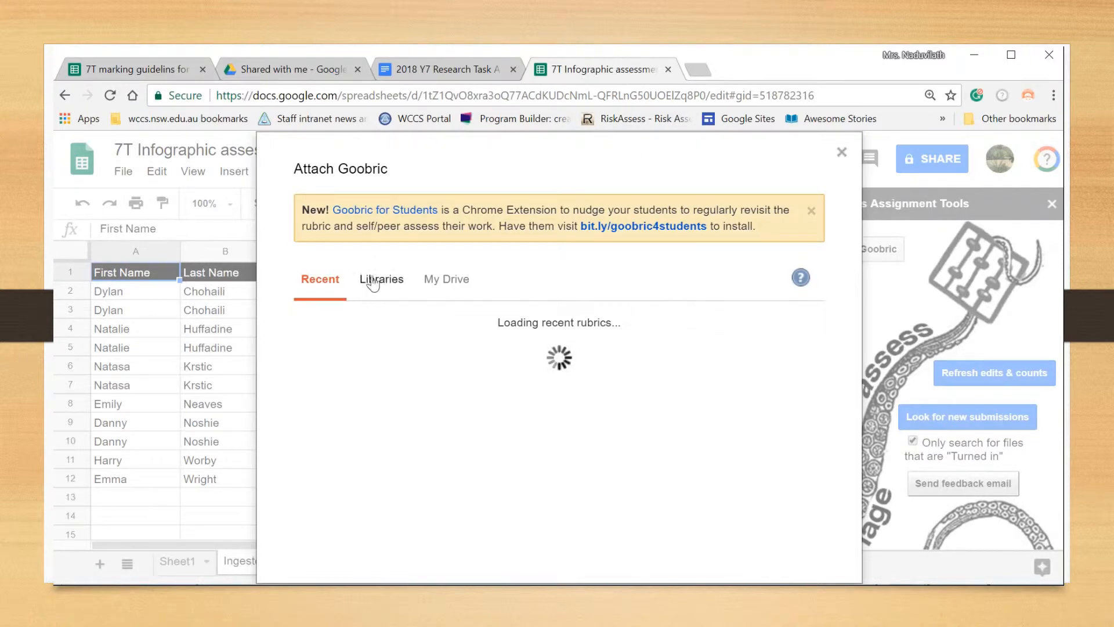
click(460, 286)
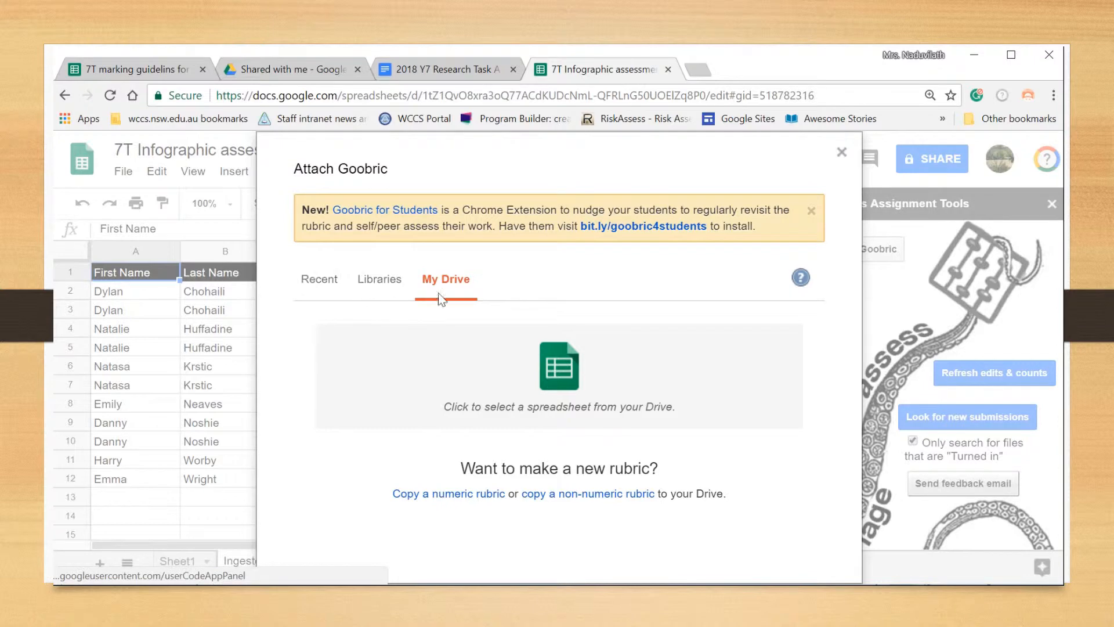
click(560, 391)
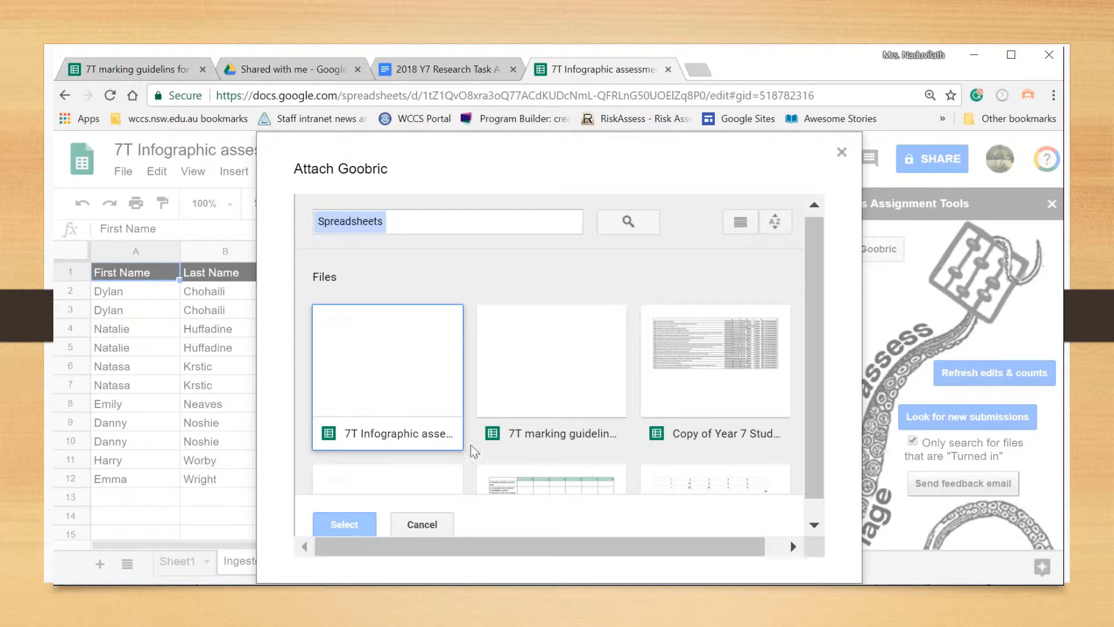
click(555, 411)
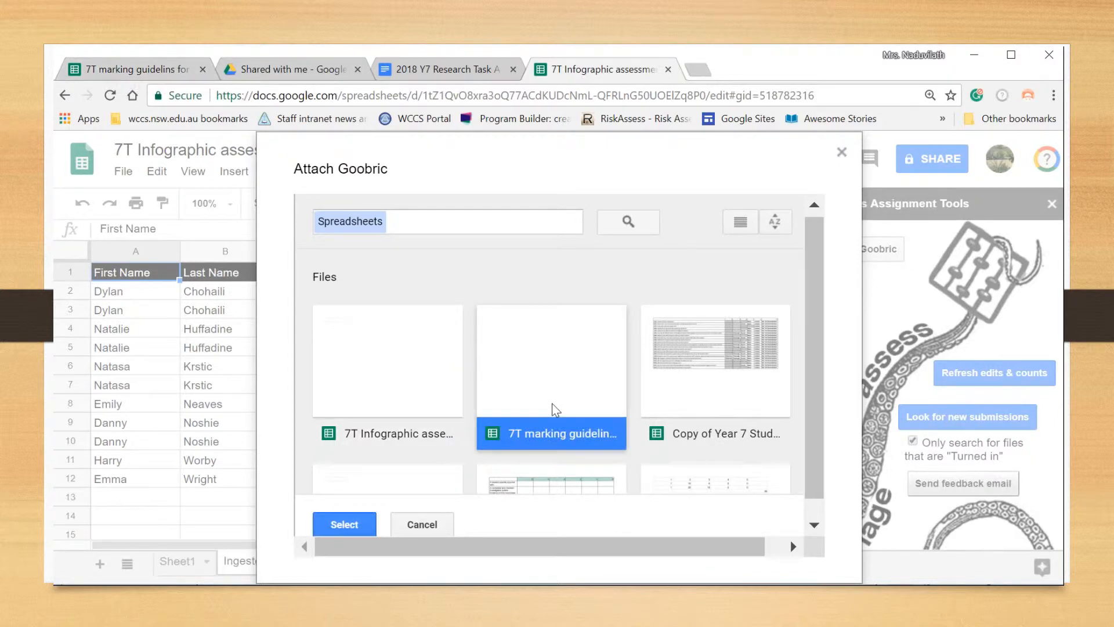
click(345, 524)
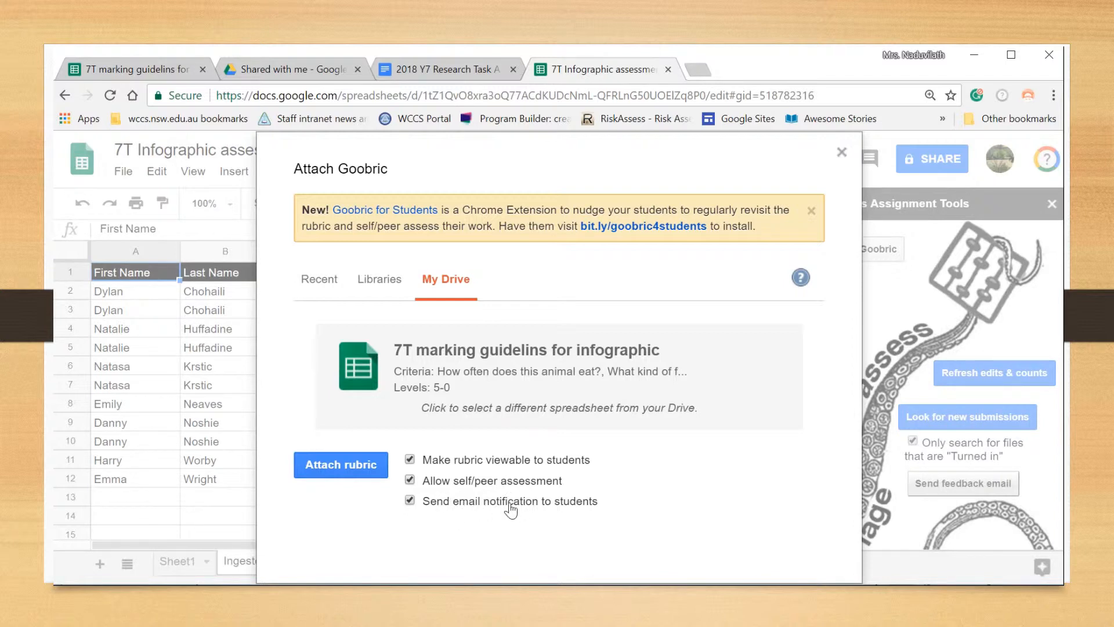
click(409, 500)
click(337, 474)
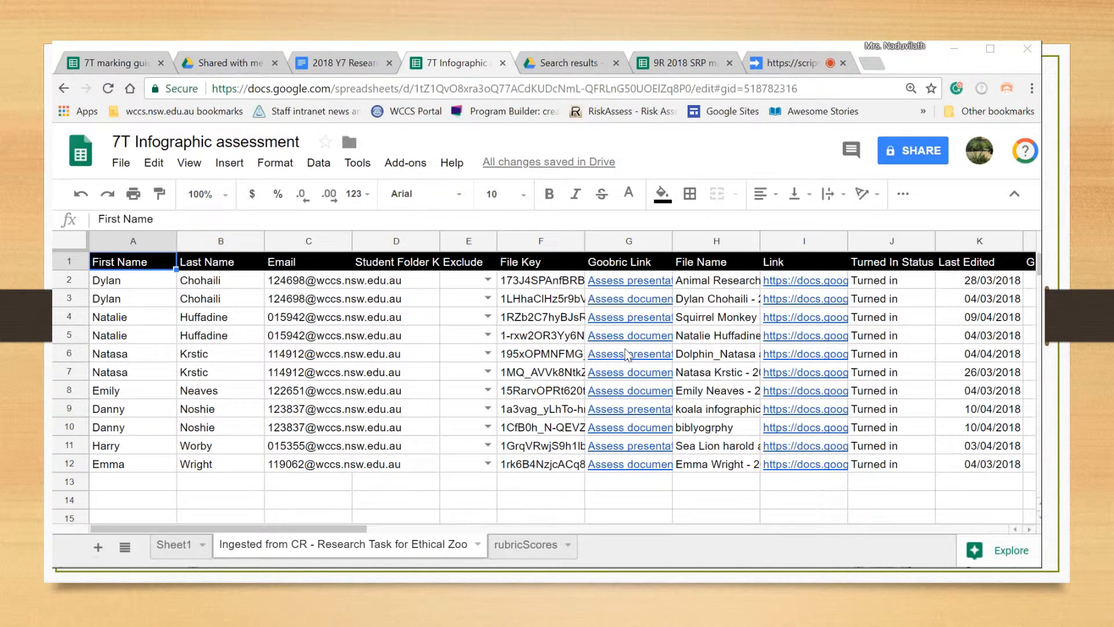
Open the Goobric assessment page for the Animal Research presentation in row 2
mouse_move(624, 320)
mouse_move(621, 286)
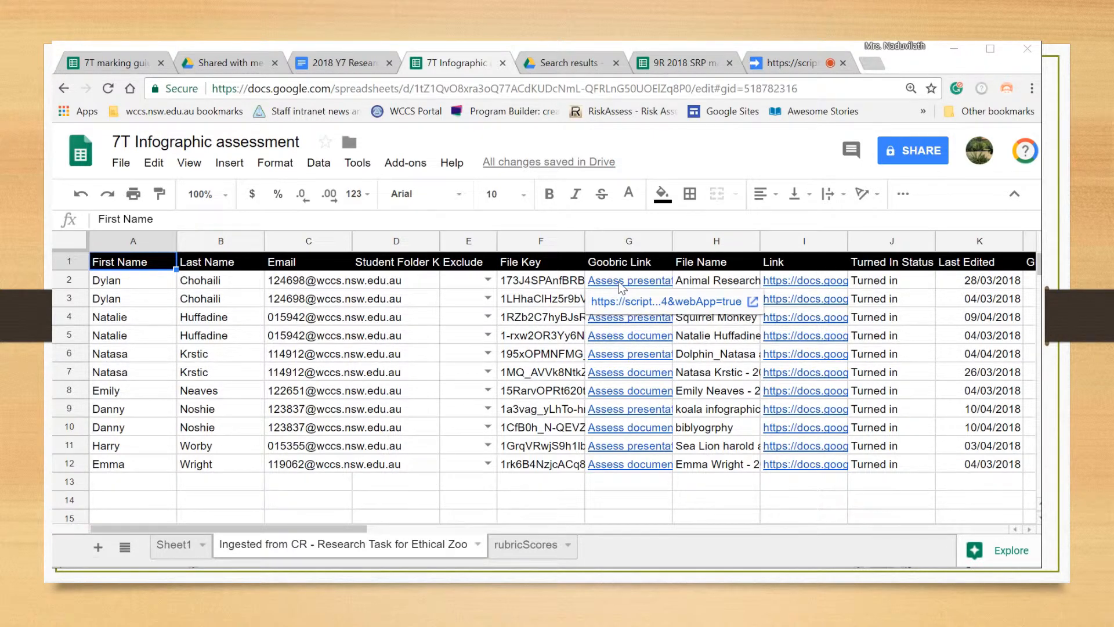
click(623, 307)
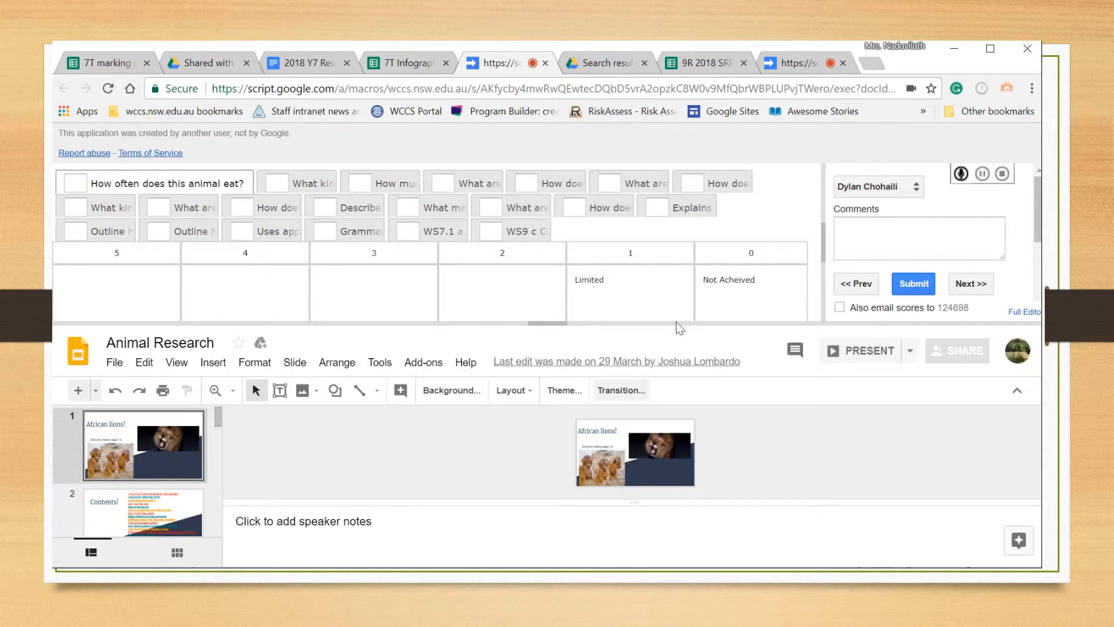
Review the level descriptors of the food, water and digestive-system criteria, and return to "How often does this animal eat?"
click(308, 181)
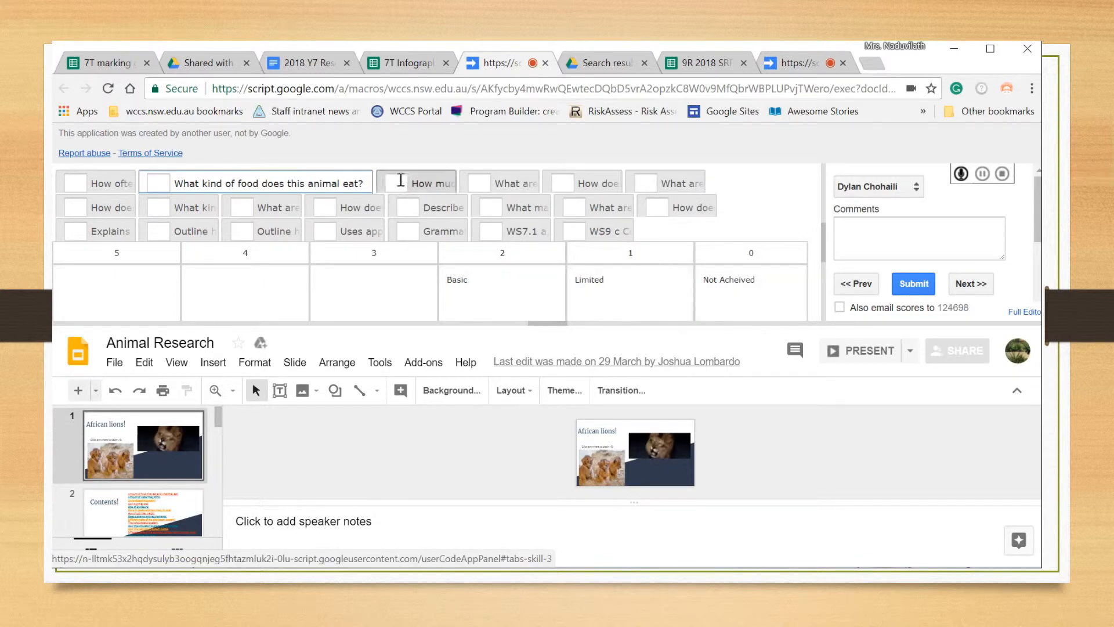
click(437, 194)
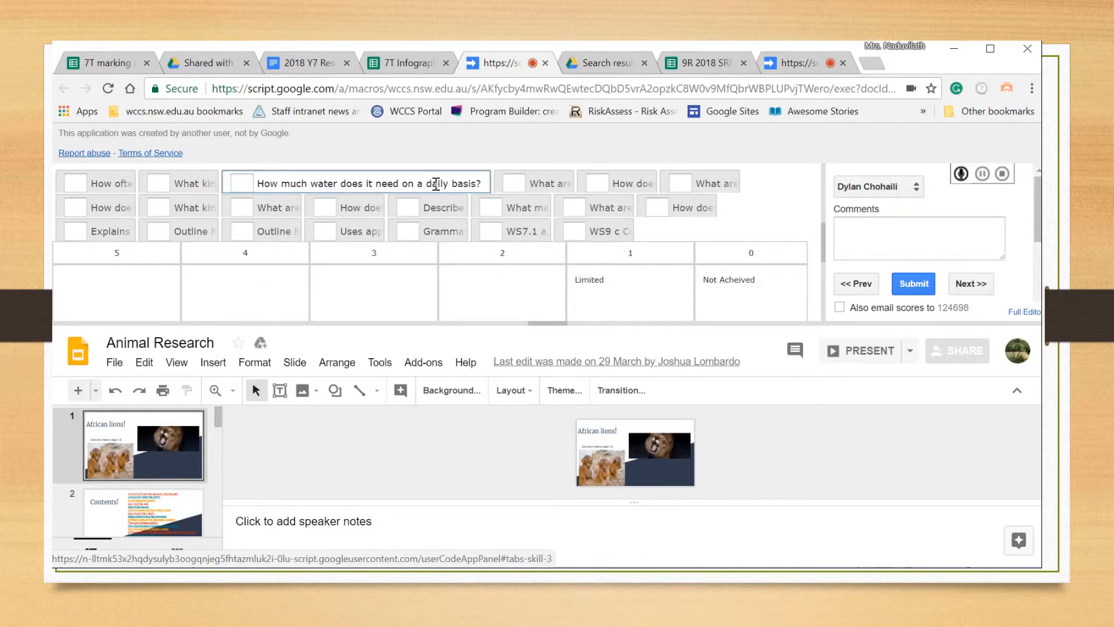
click(539, 185)
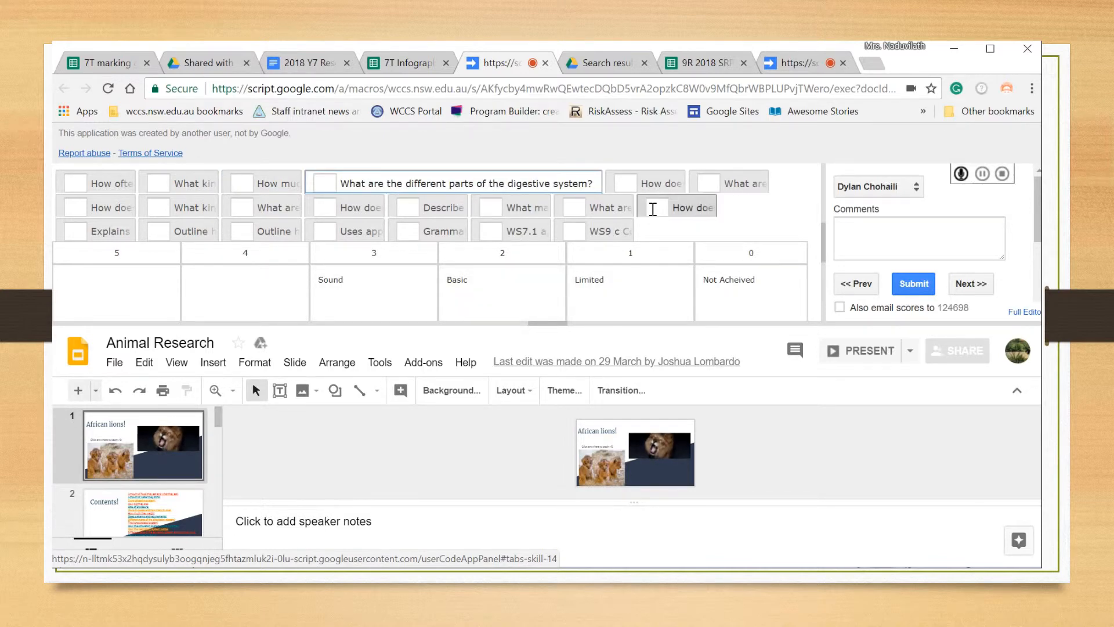
click(652, 209)
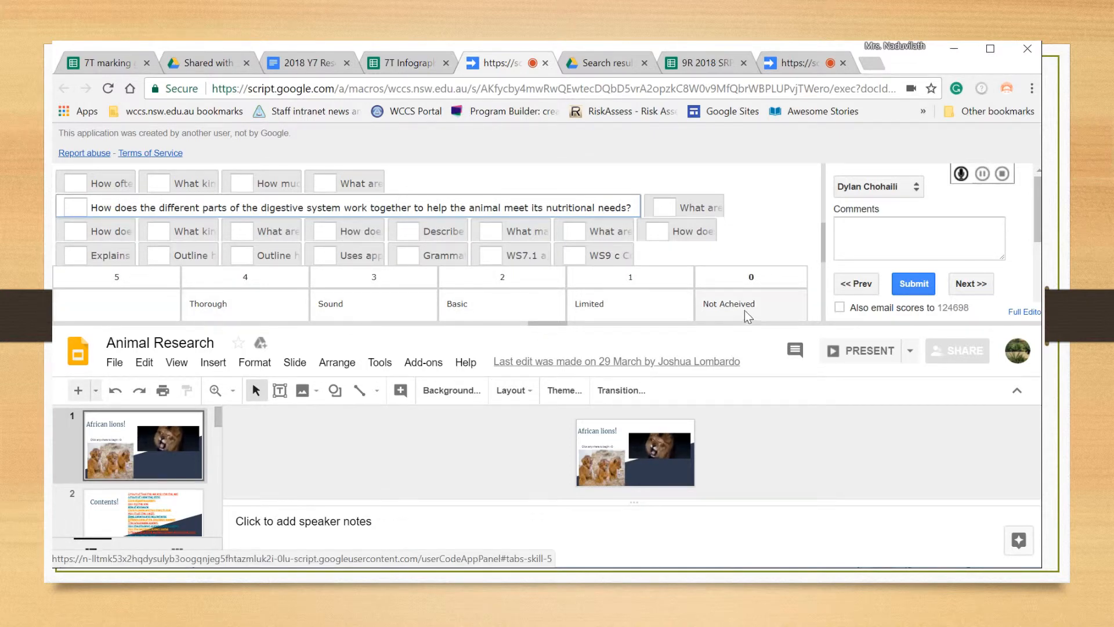
click(110, 184)
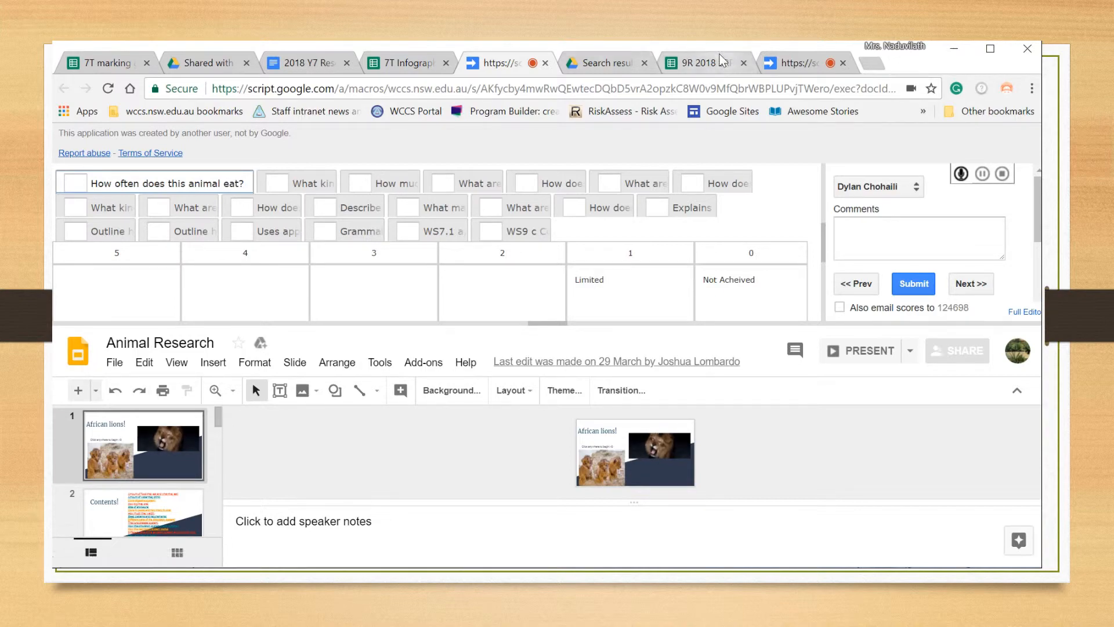
Switch to the 9R 2018 SRP marksheets and open the Goobric assessment of the Science Experiment document in row 10
click(707, 68)
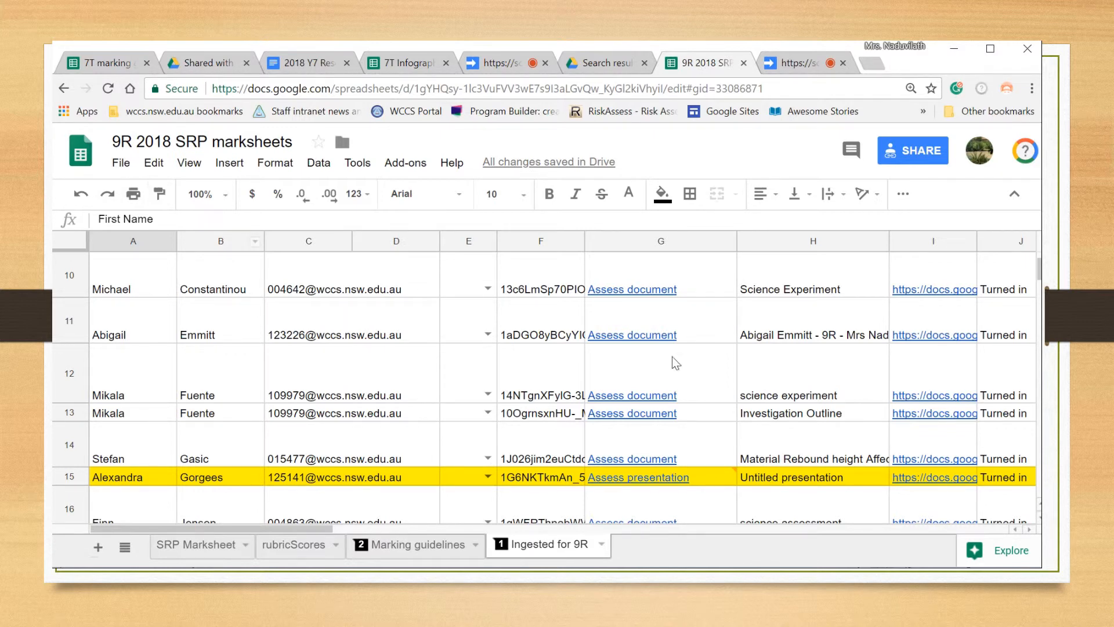
mouse_move(643, 296)
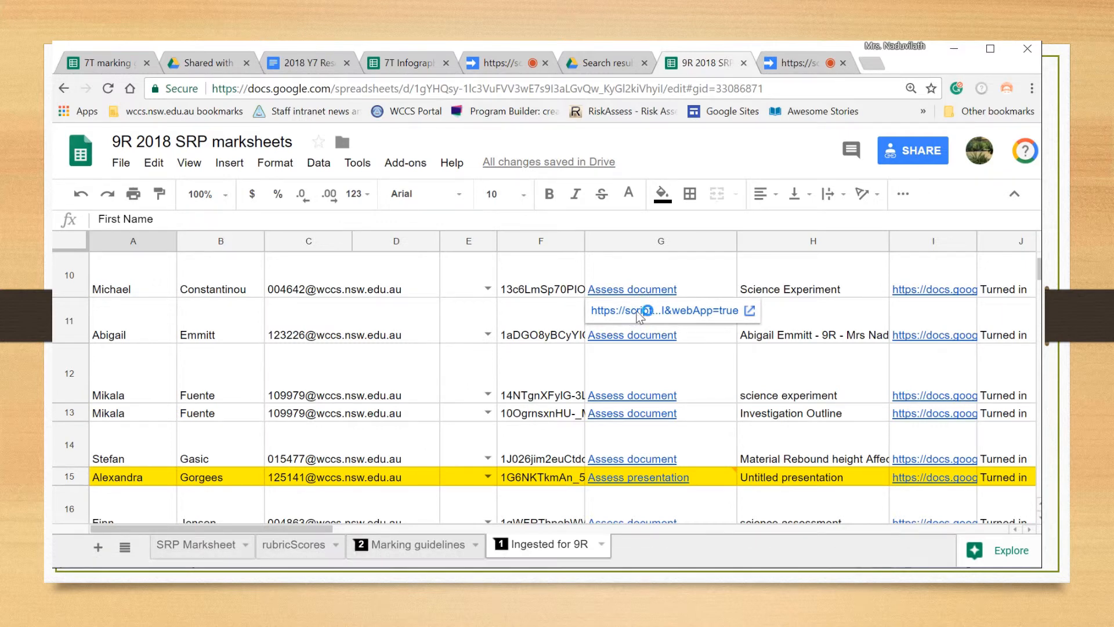
click(638, 318)
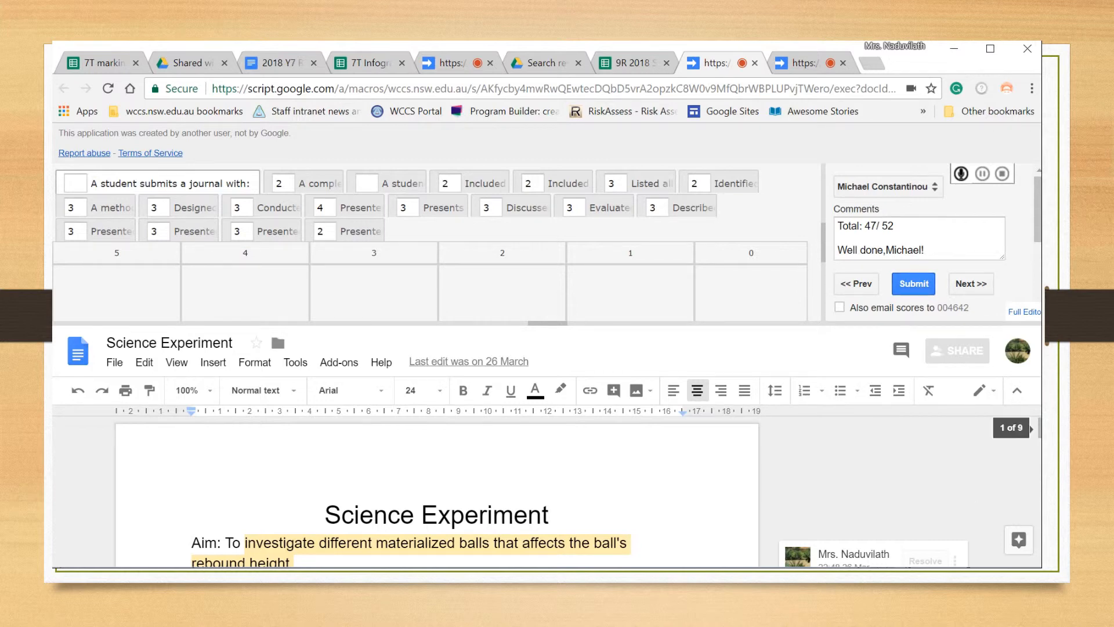
Examine the submitted rubric rating table and teacher comments in the Science Experiment document, and return to the Animal Research assessment
key(ctrl+a)
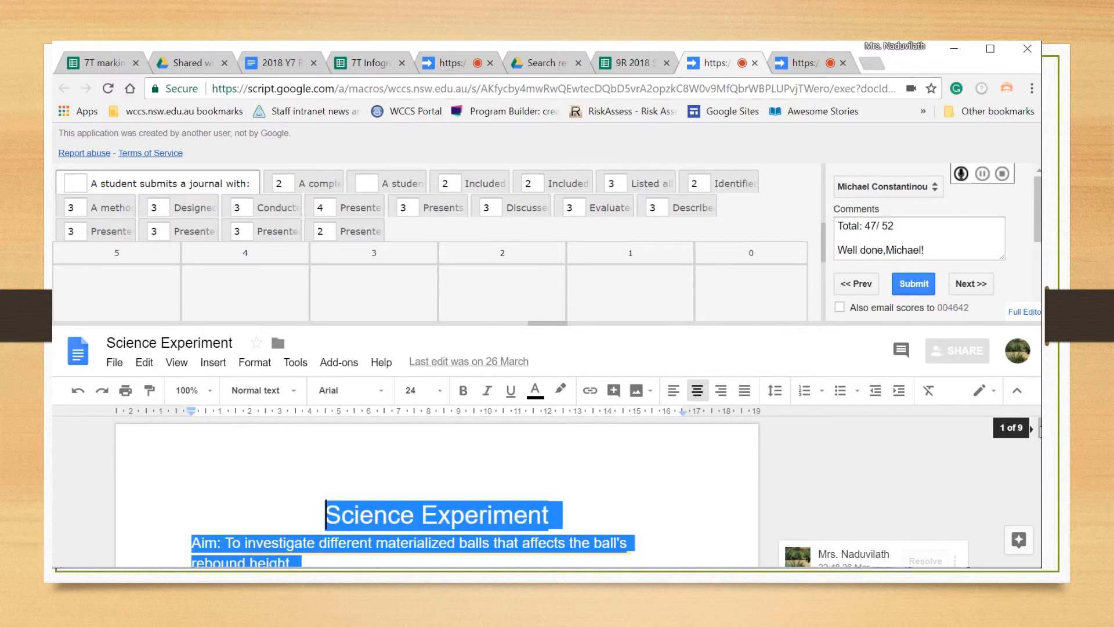
click(998, 465)
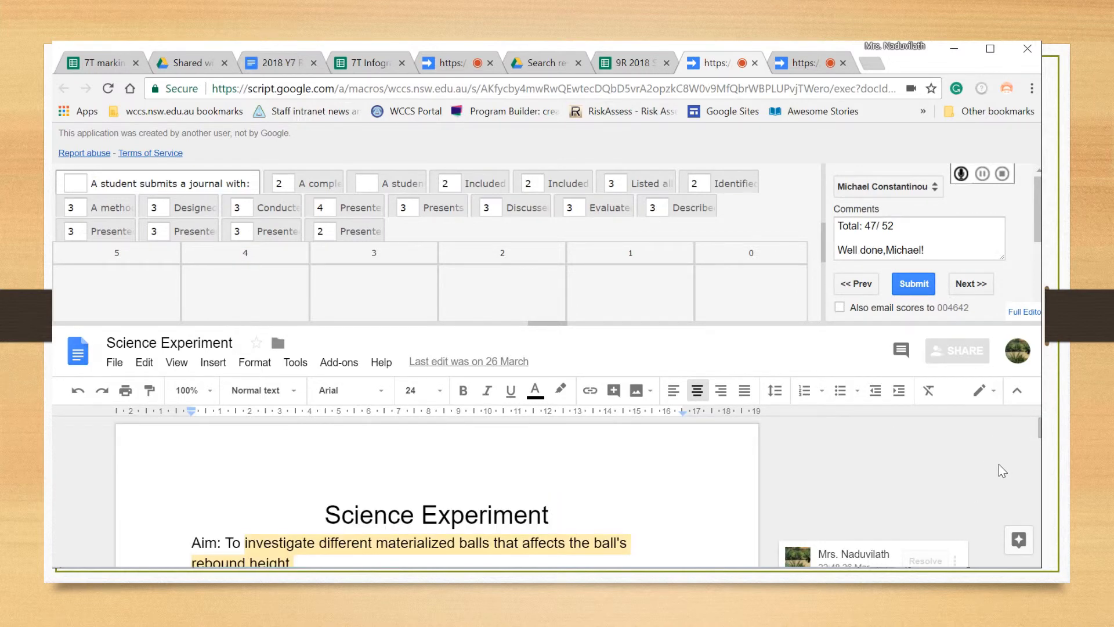
scroll(998, 464, down, 20)
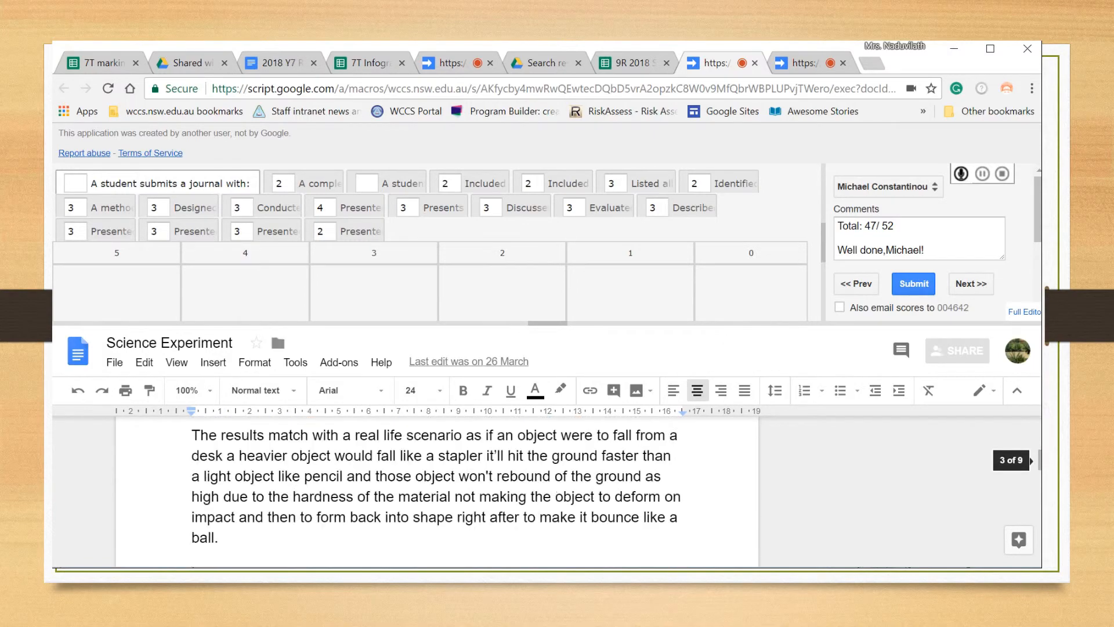
scroll(998, 464, down, 20)
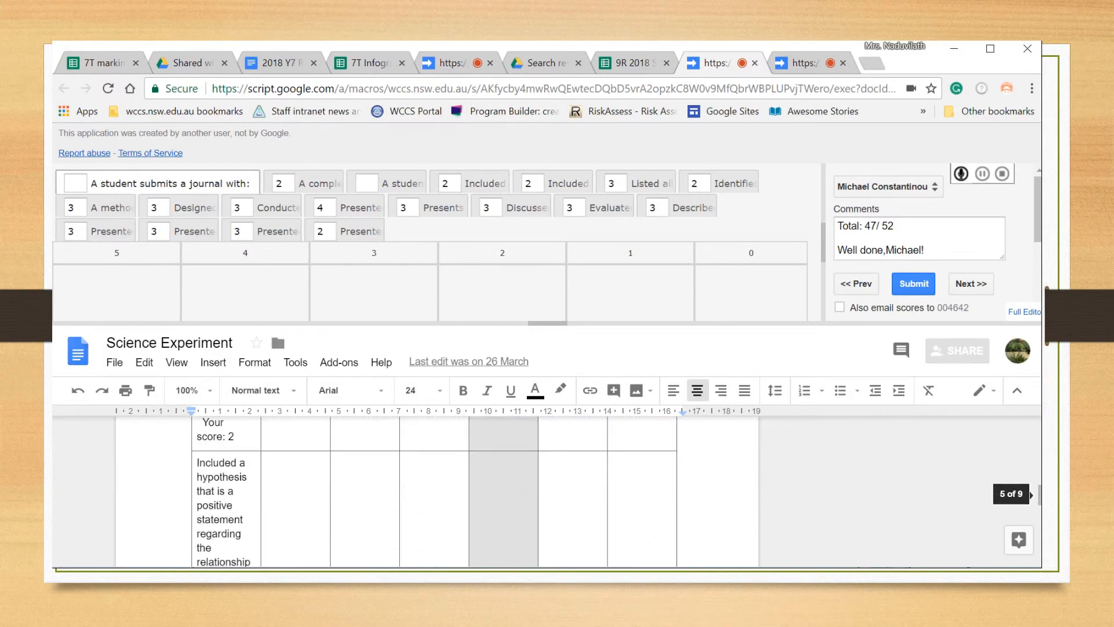
scroll(998, 464, up, 5)
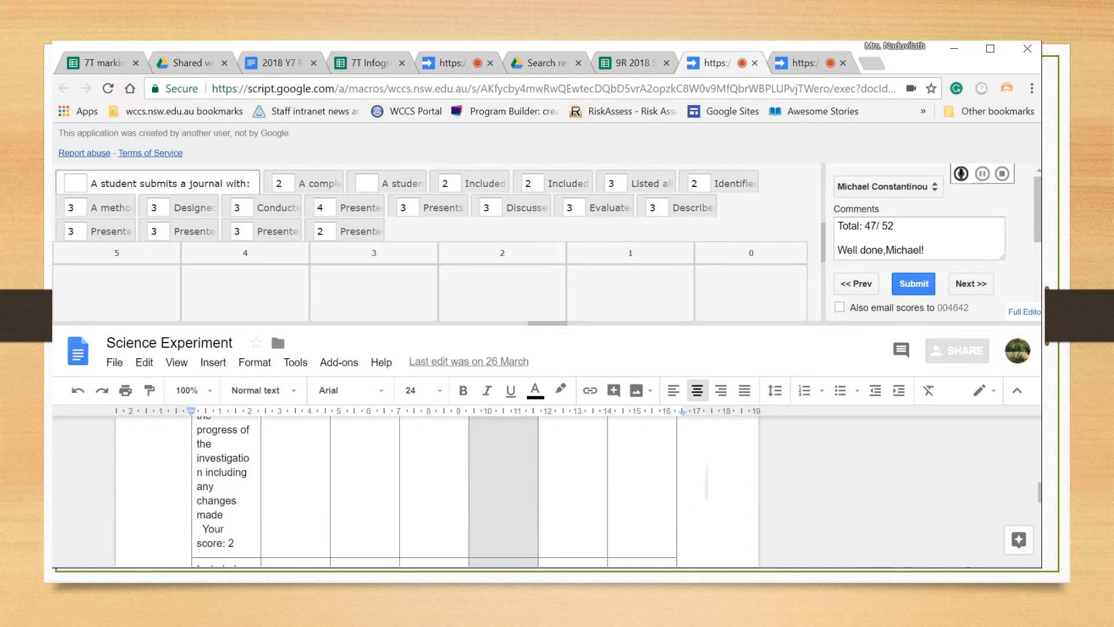
scroll(439, 492, up, 6)
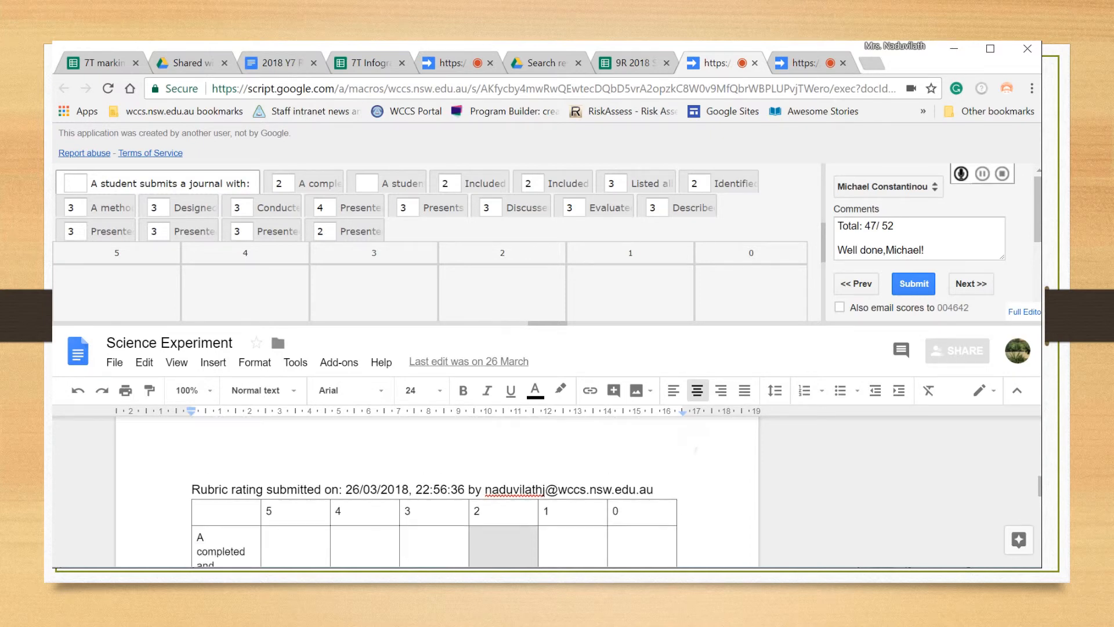
scroll(439, 493, down, 1)
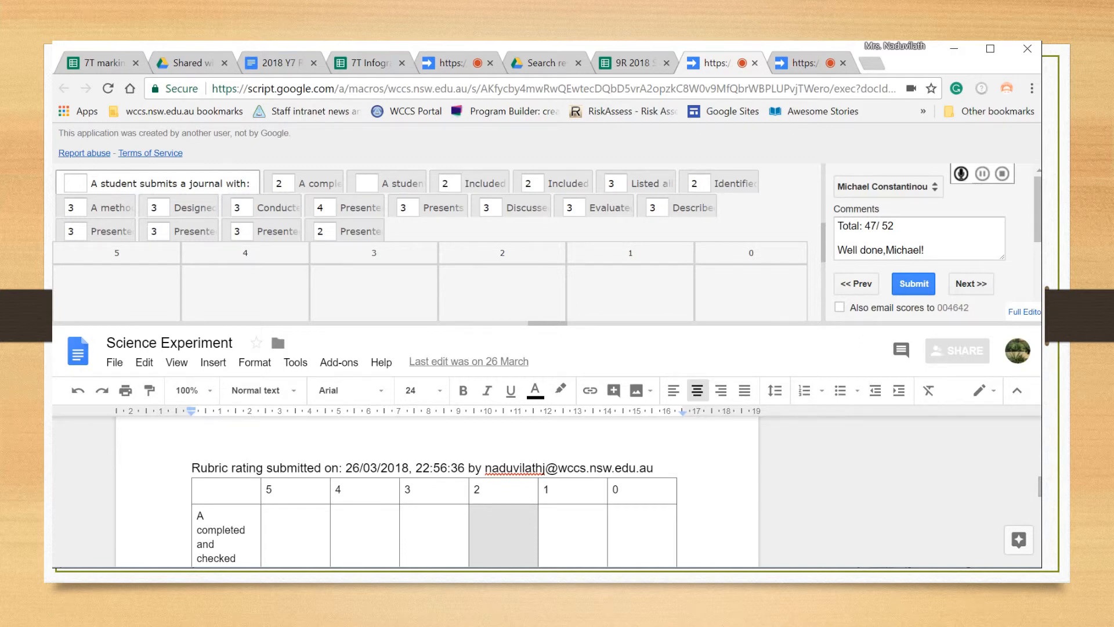
scroll(436, 491, down, 15)
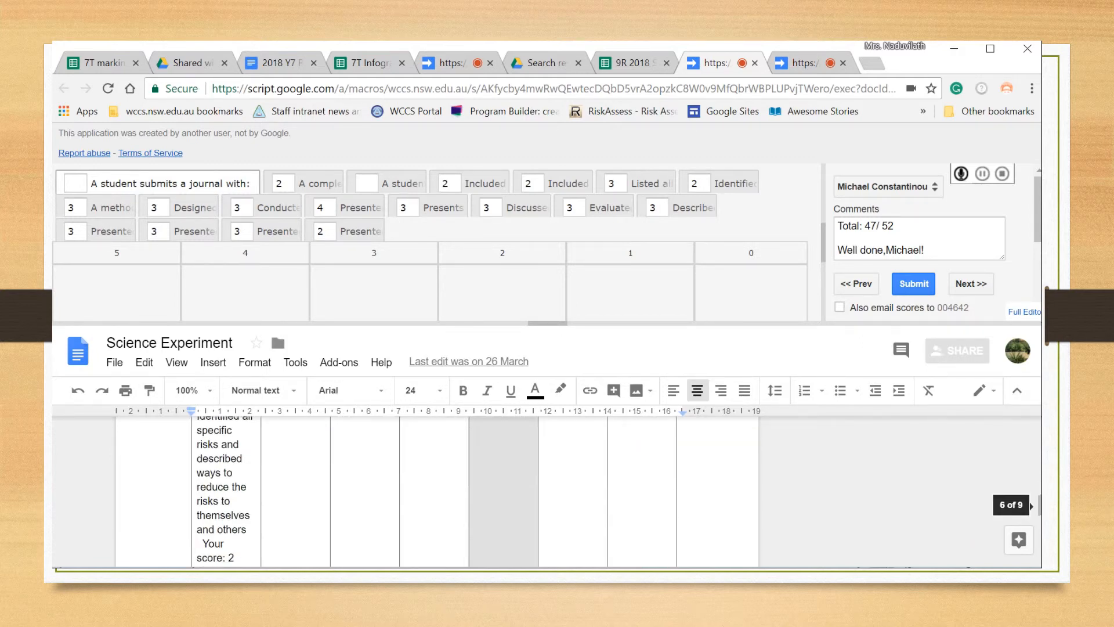
scroll(435, 492, down, 12)
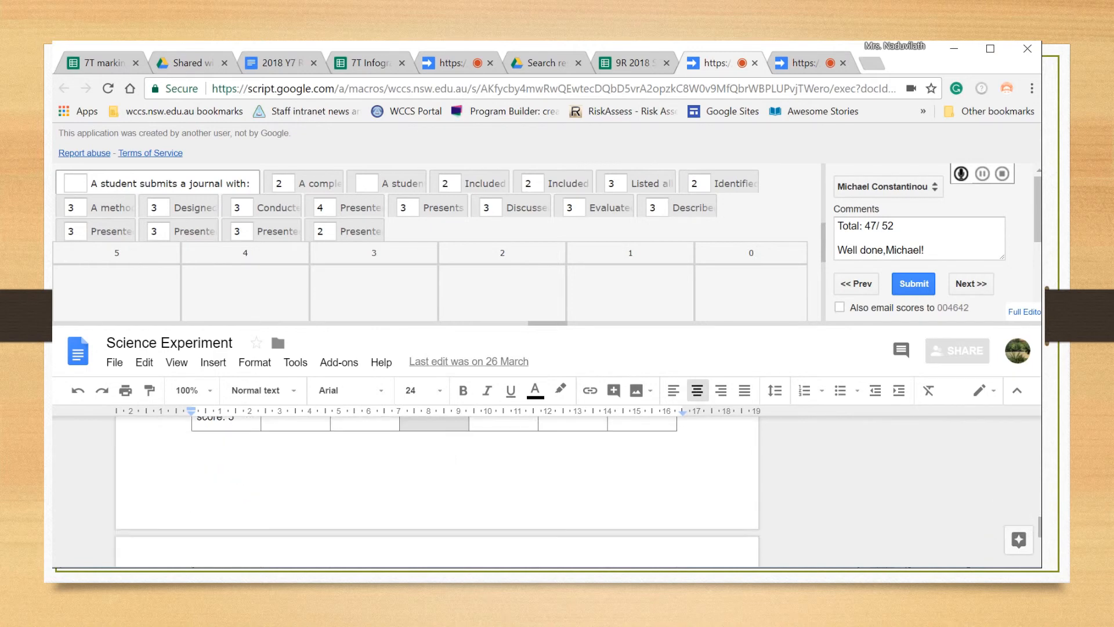
scroll(435, 492, down, 12)
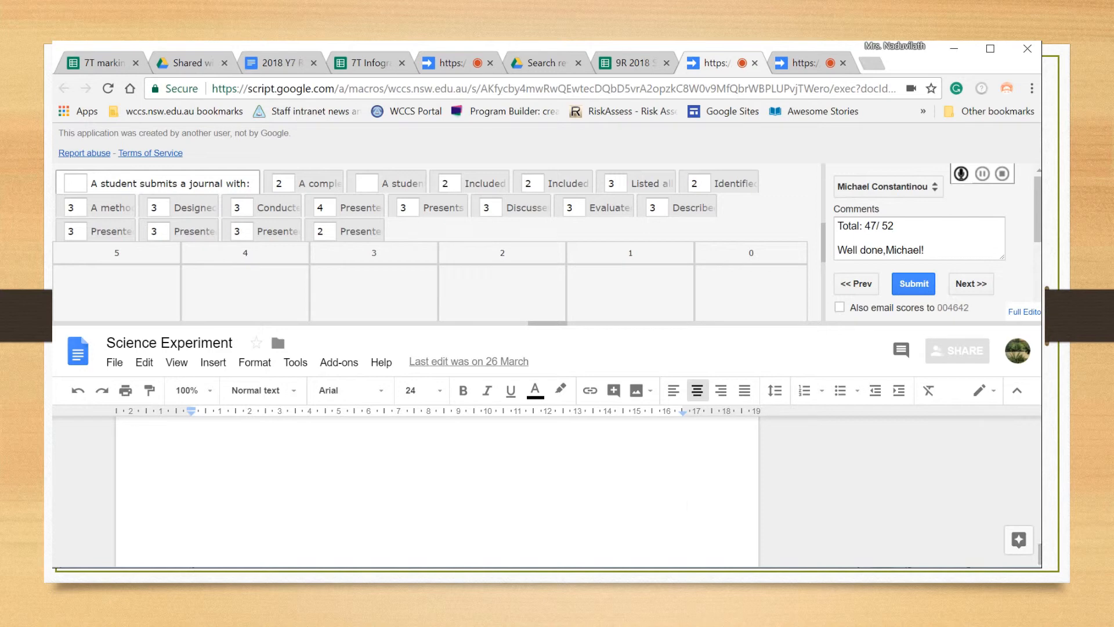
scroll(436, 491, up, 3)
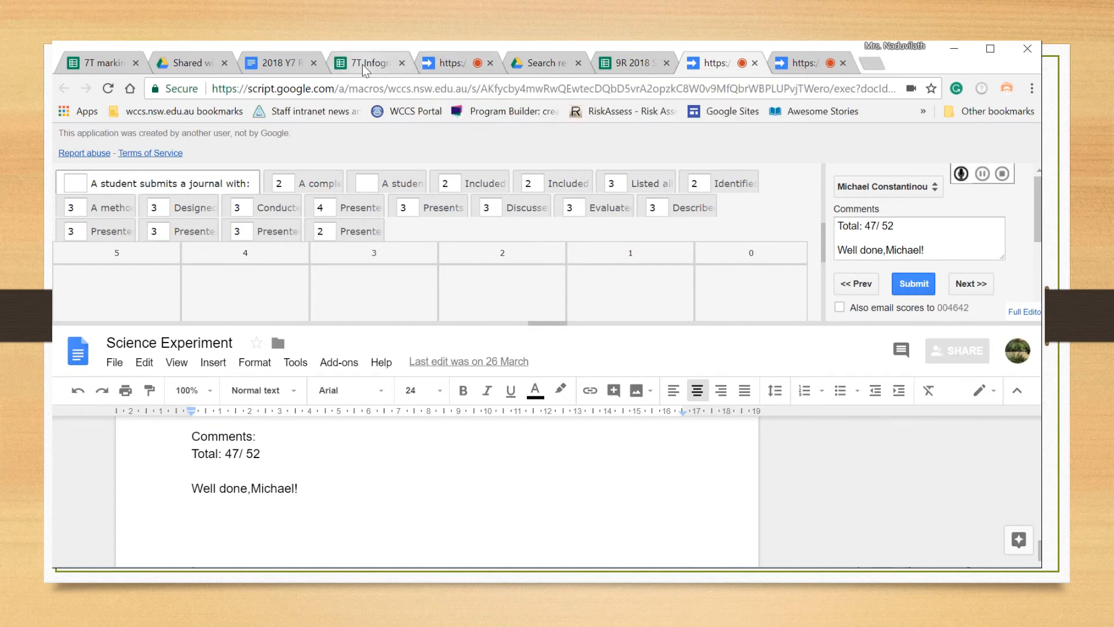
click(462, 67)
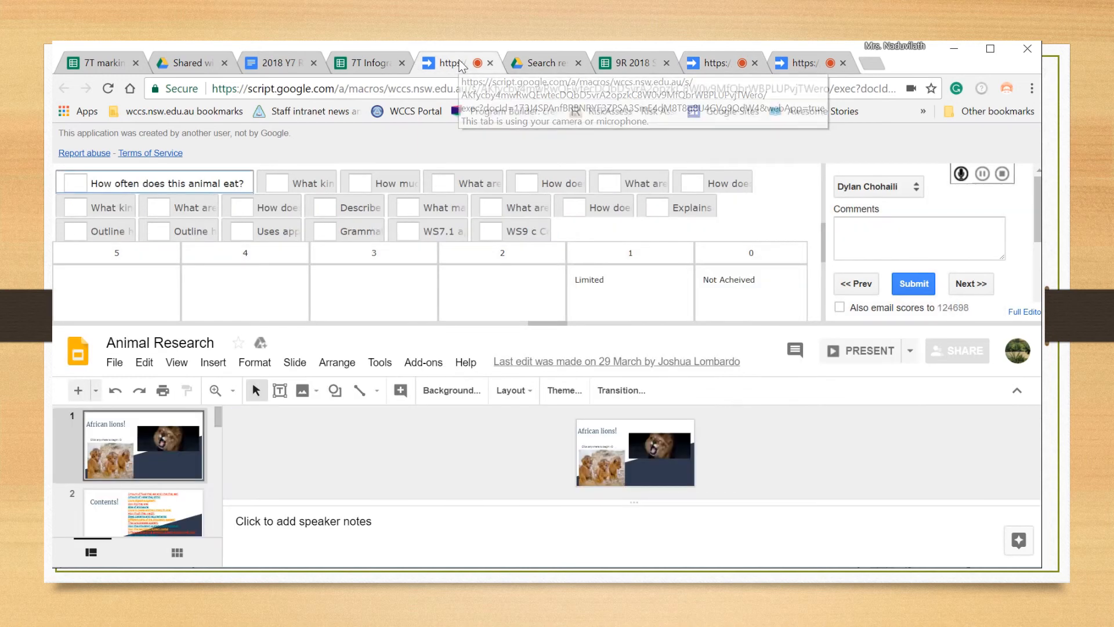